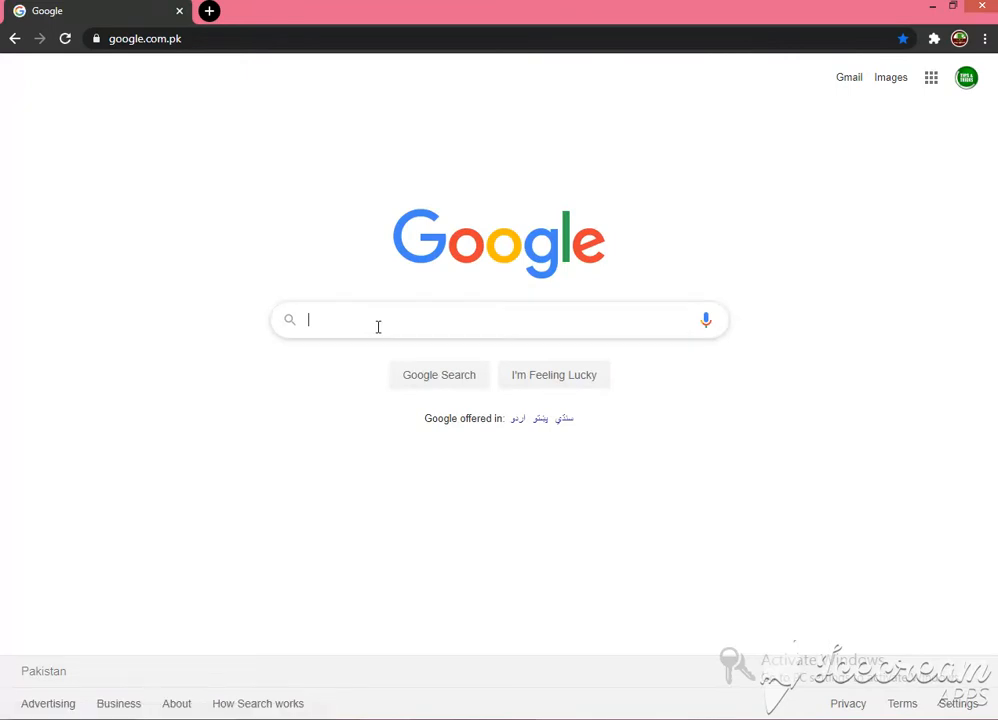
click(376, 326)
right_click(376, 326)
click(416, 436)
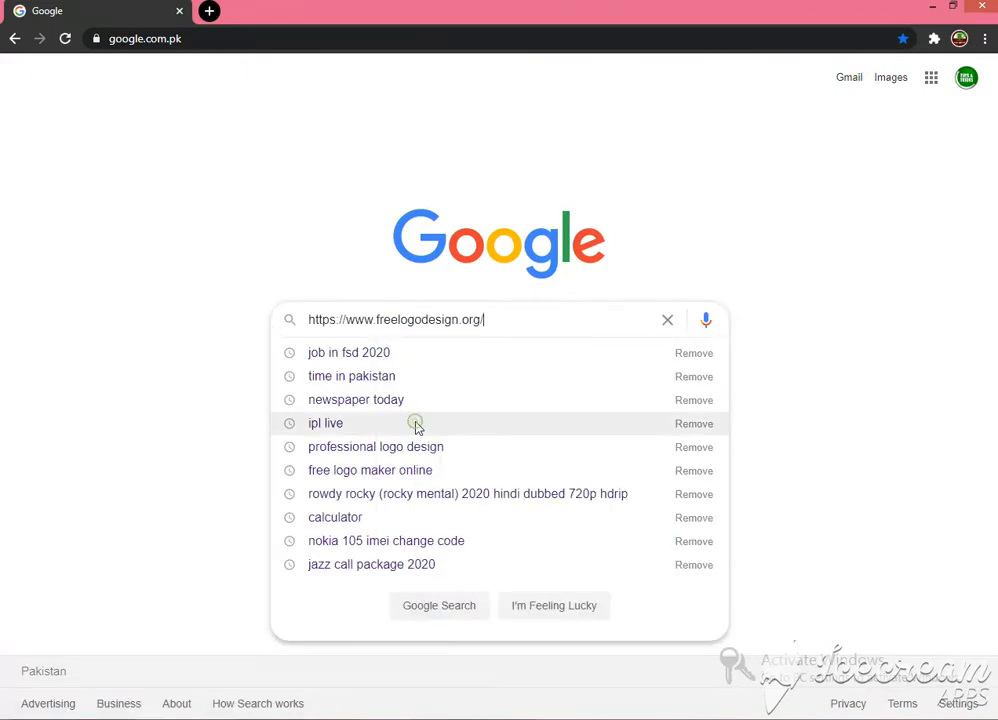
click(320, 353)
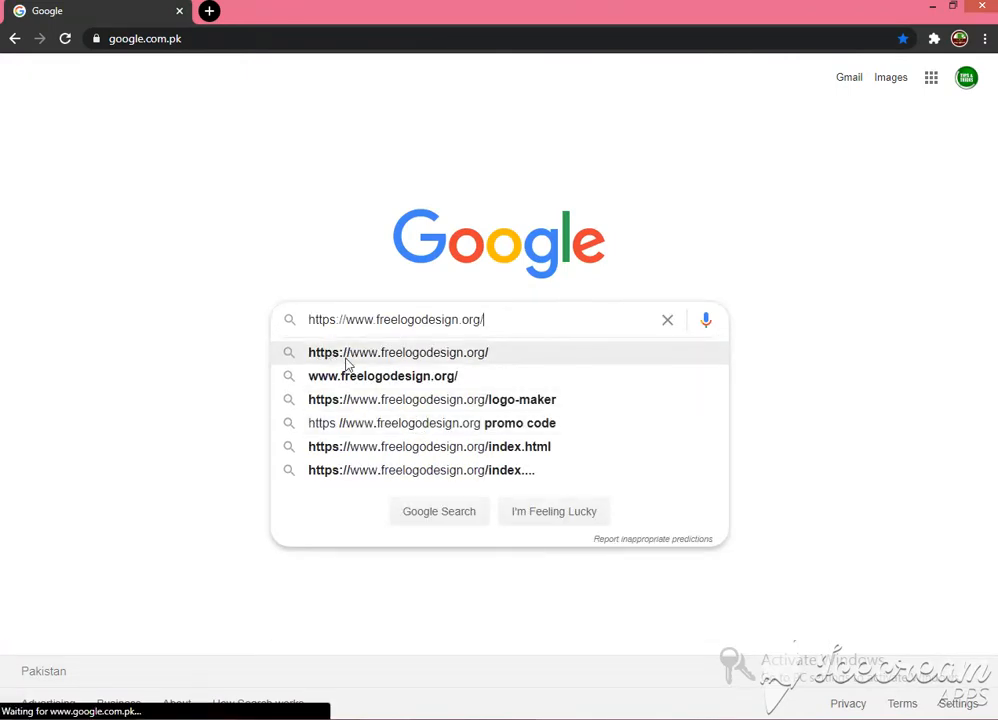
click(353, 377)
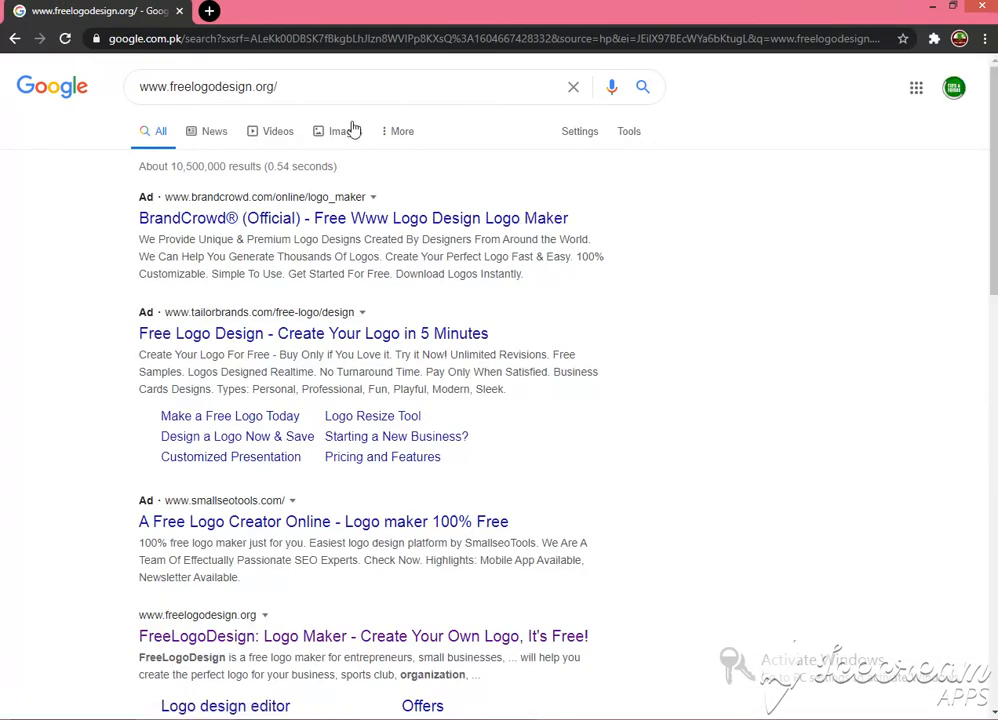
drag(303, 92, 207, 92)
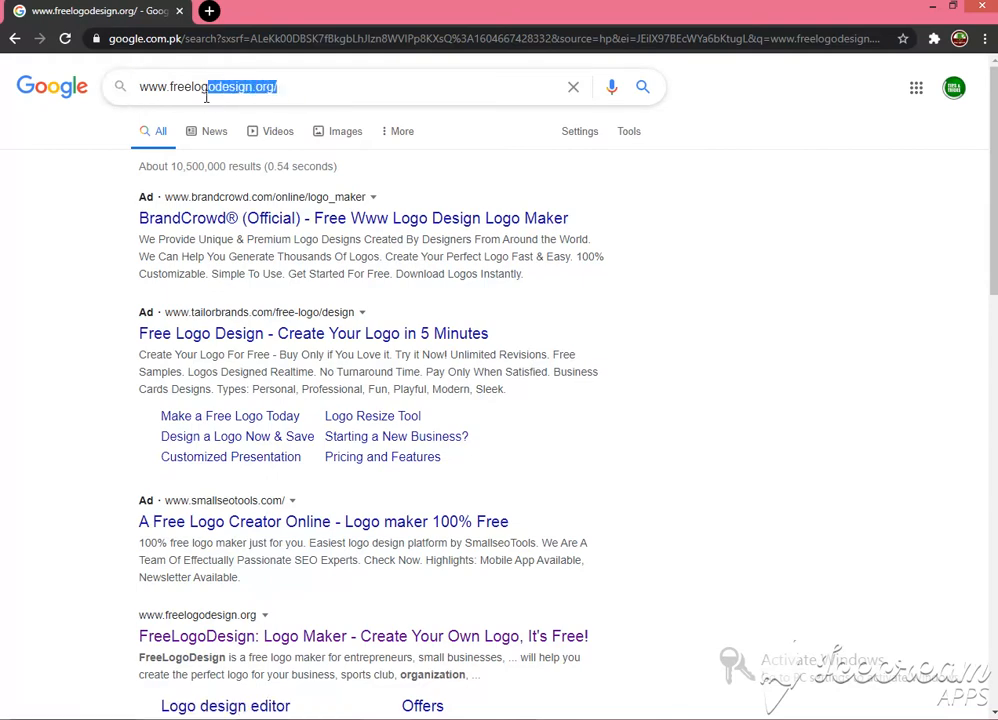
scroll(300, 400, down, 3)
click(312, 401)
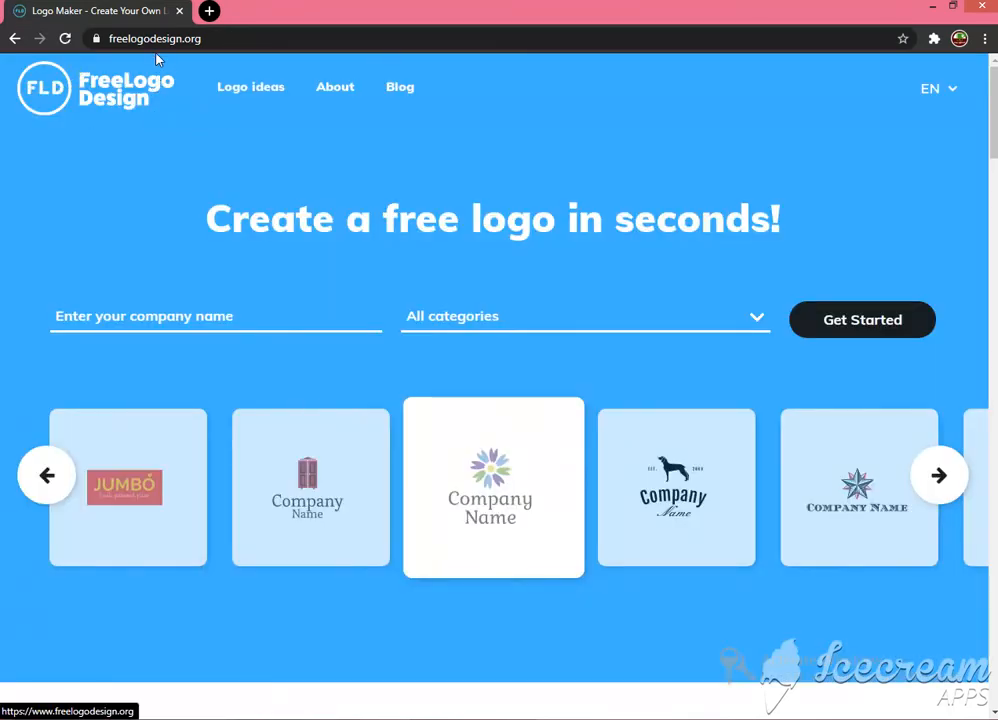
- Enter "arslan info official" as the company name for the new logo
click(120, 38)
click(155, 147)
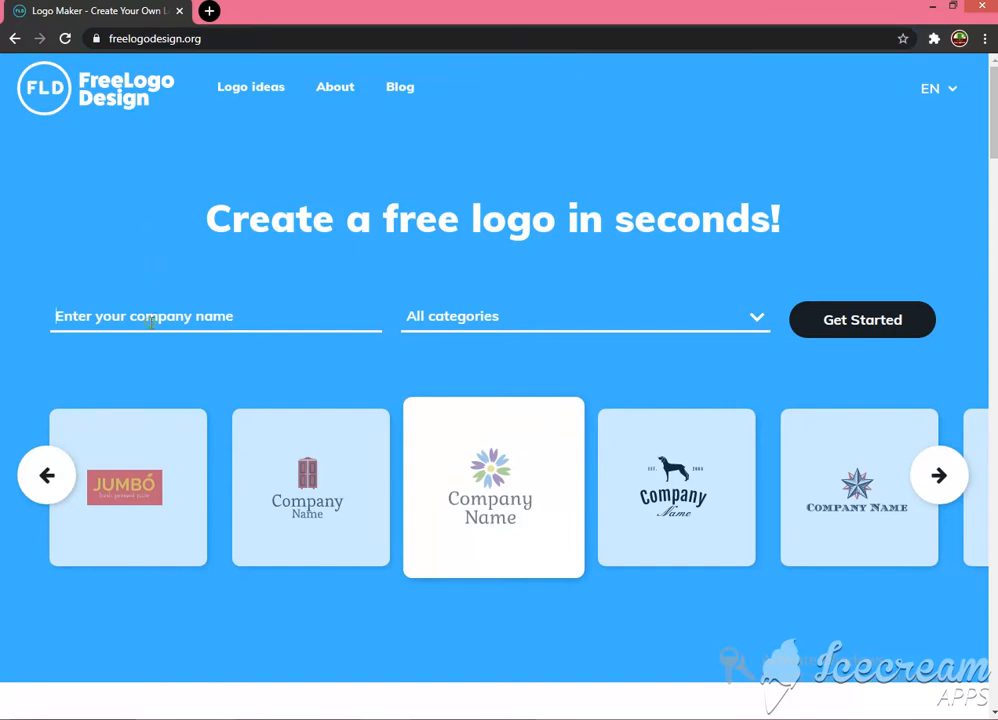
text(t)
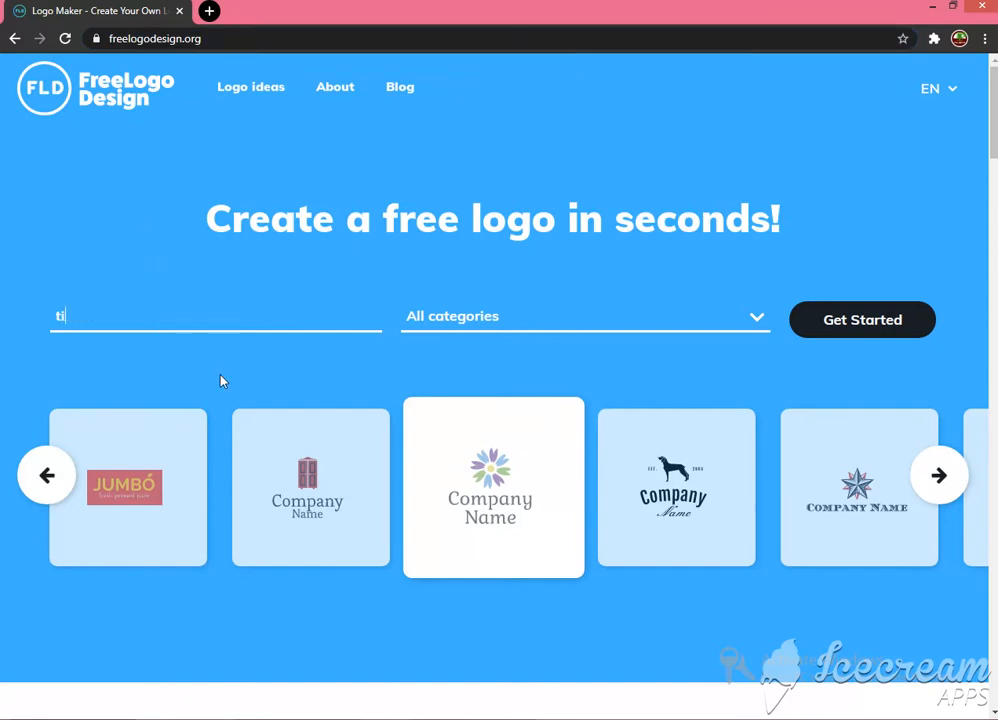
key(BackSpace)
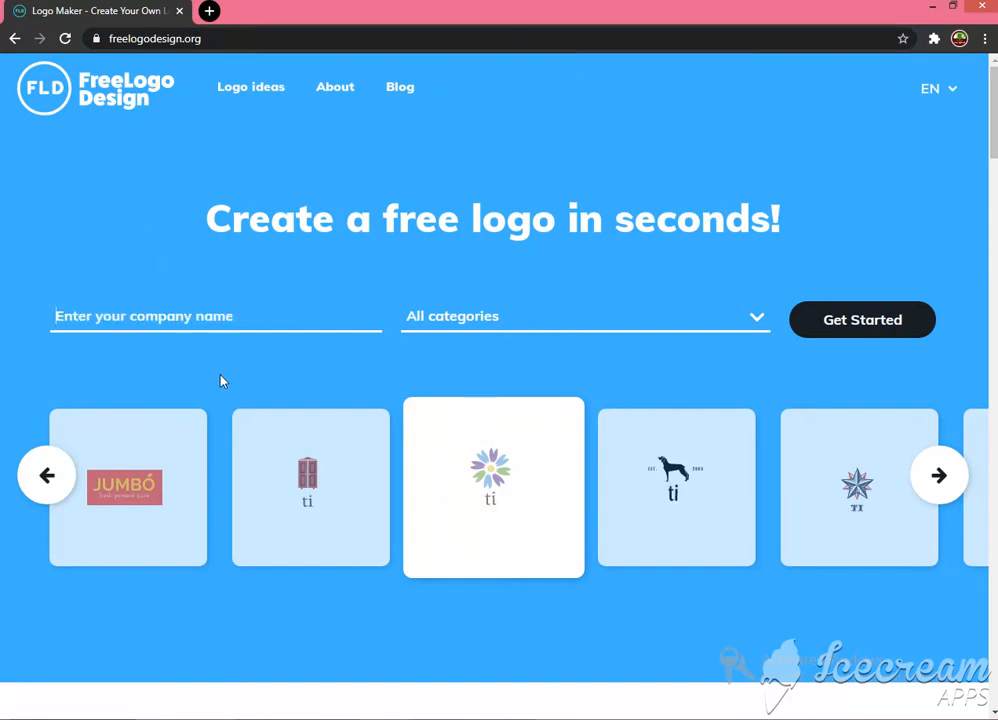
text(arslan )
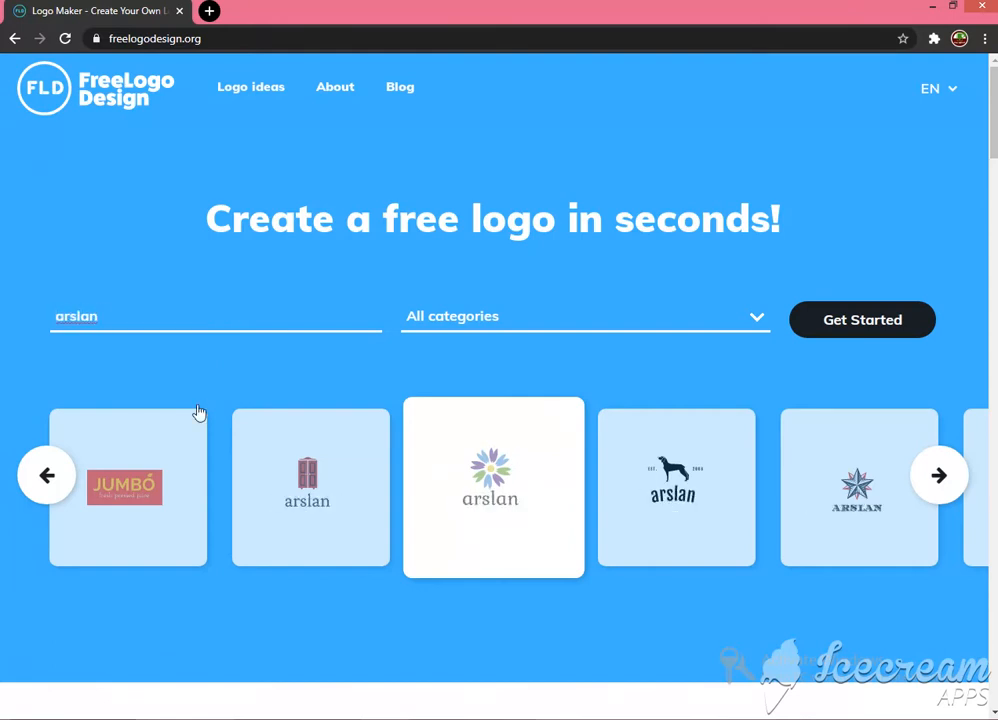
text(info official)
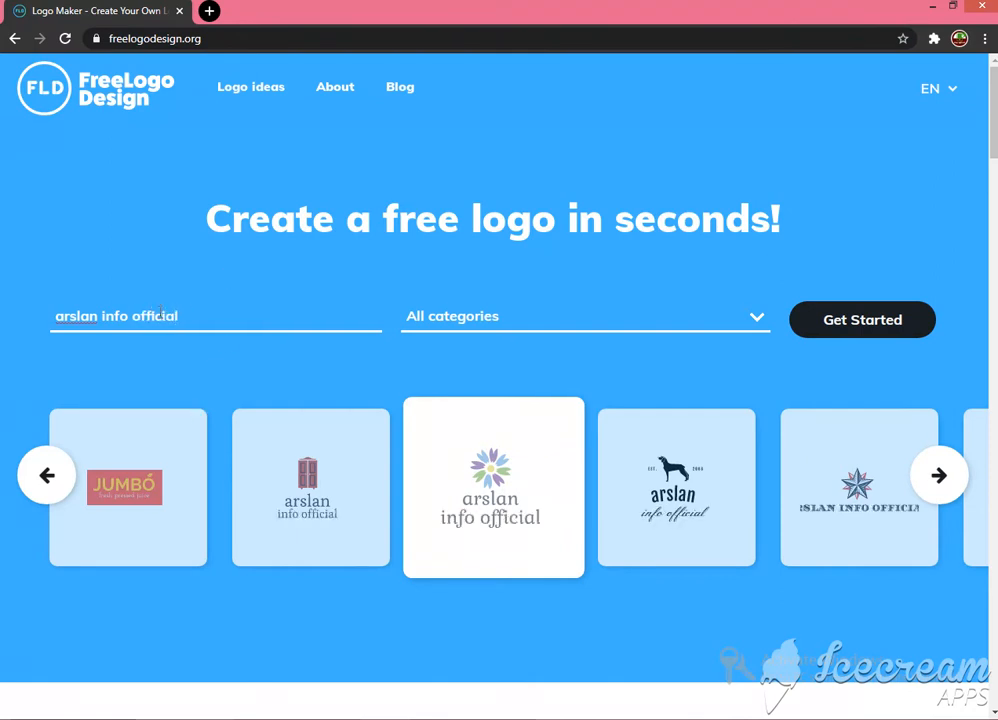
drag(155, 315, 71, 324)
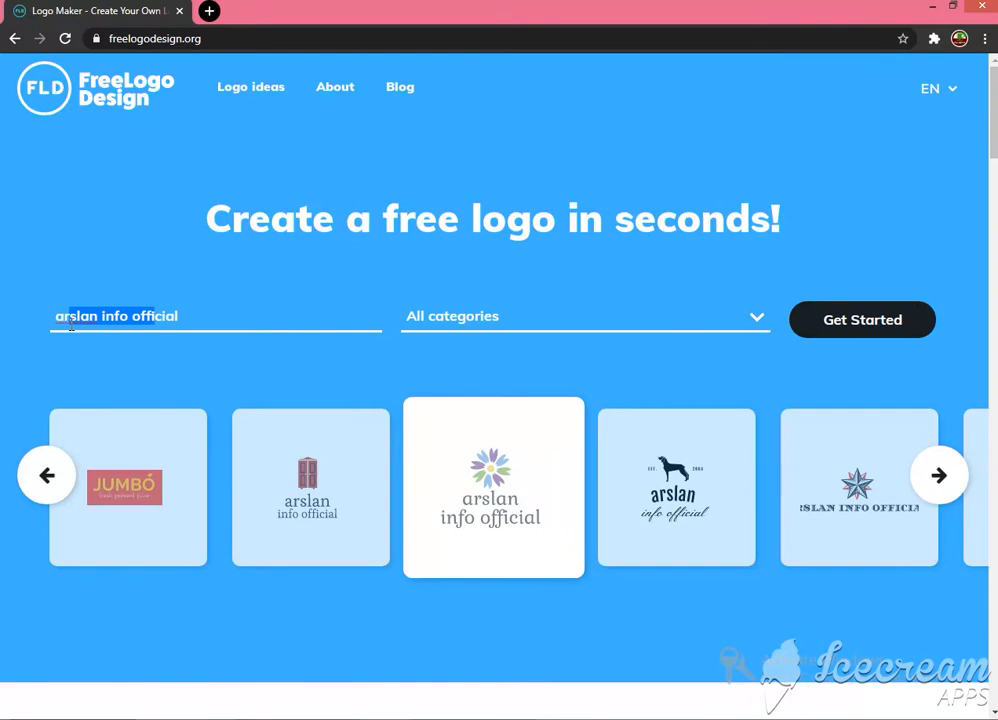
- Set the logo category to Technology
click(577, 316)
scroll(581, 397, down, 5)
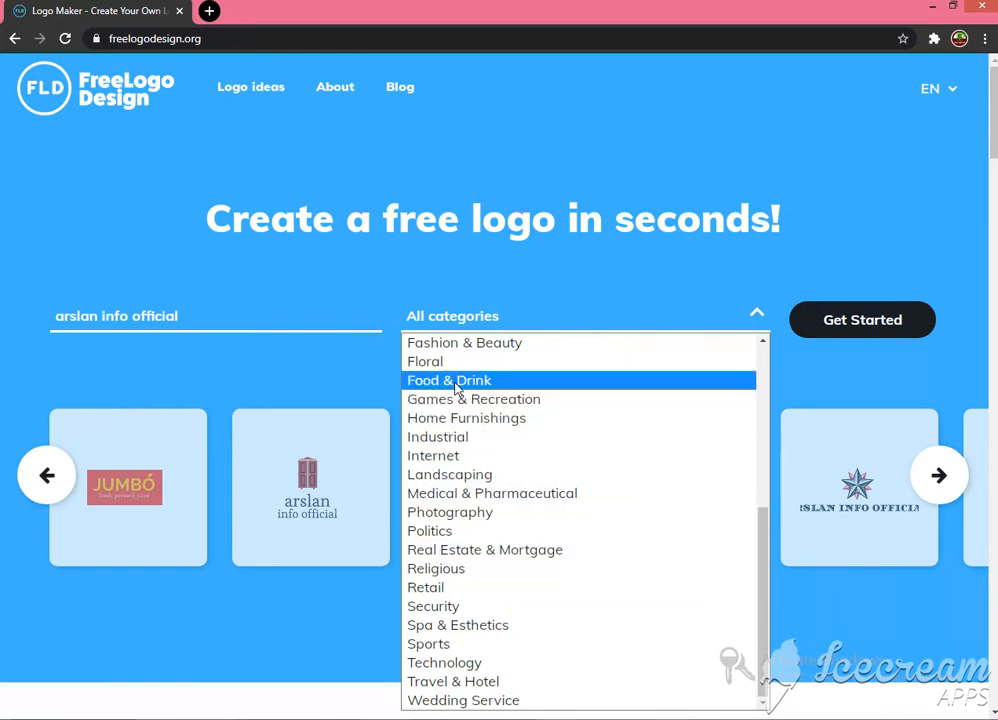
scroll(455, 388, up, 3)
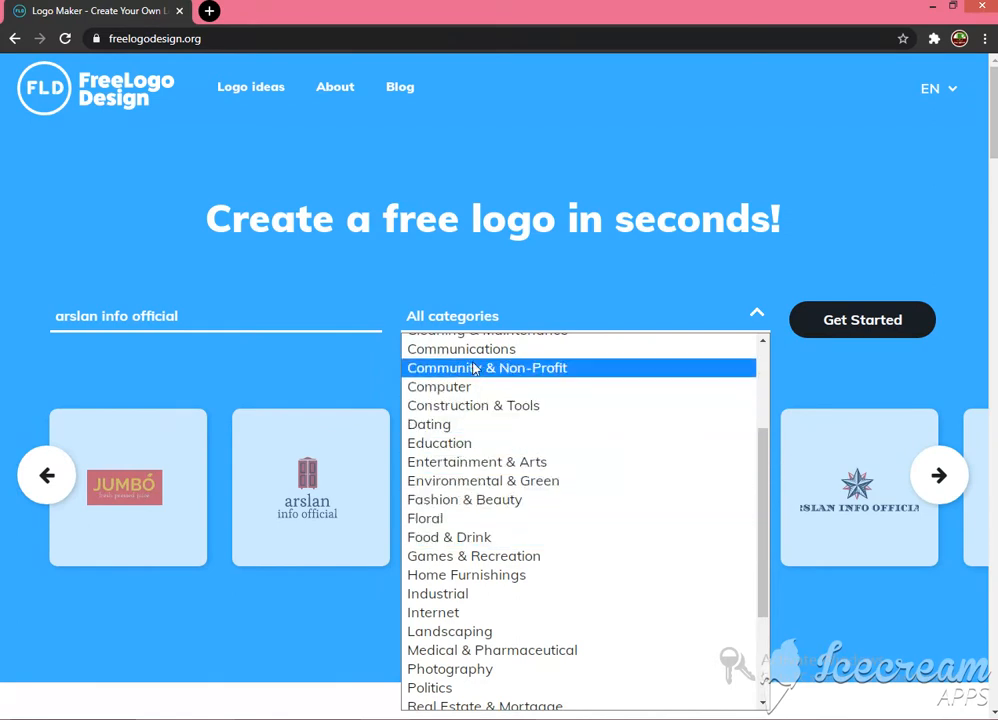
scroll(475, 360, up, 3)
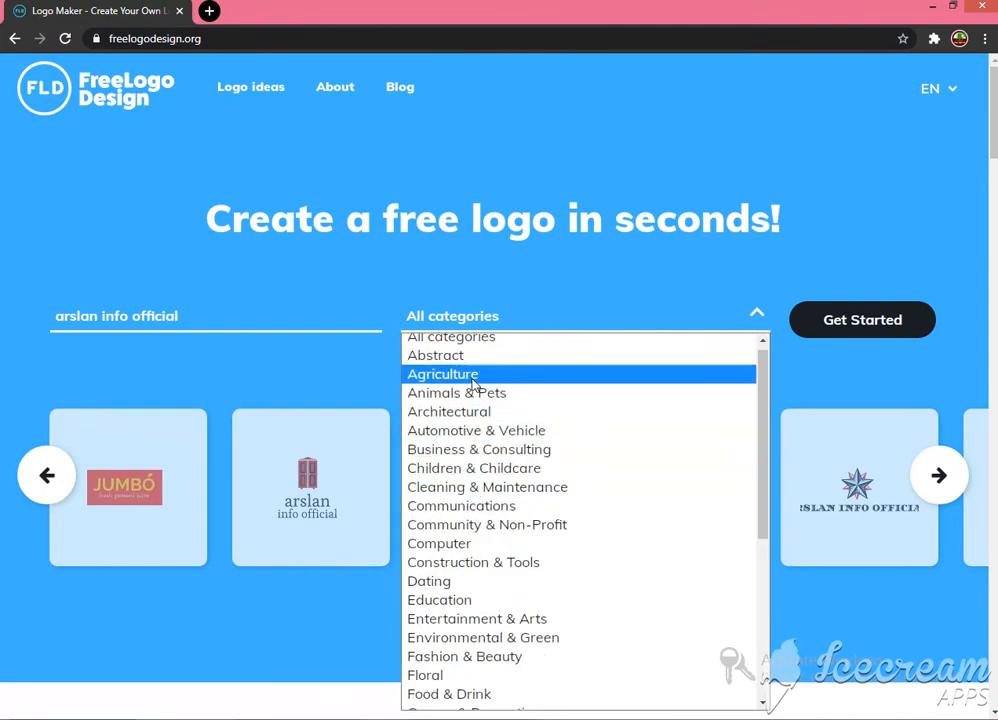
scroll(548, 510, down, 5)
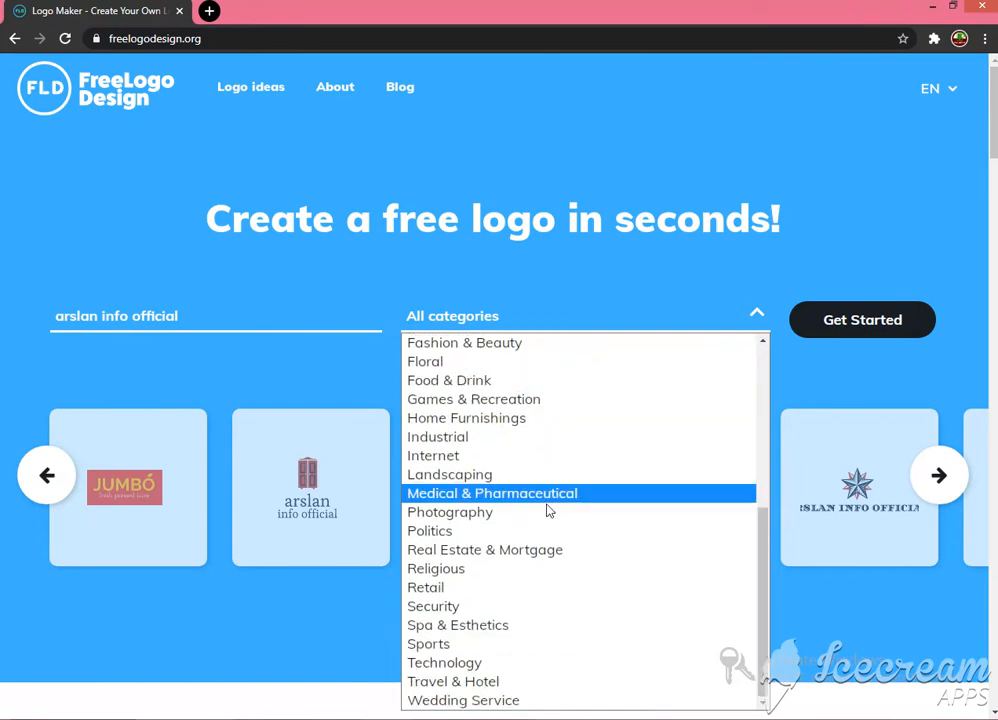
click(500, 665)
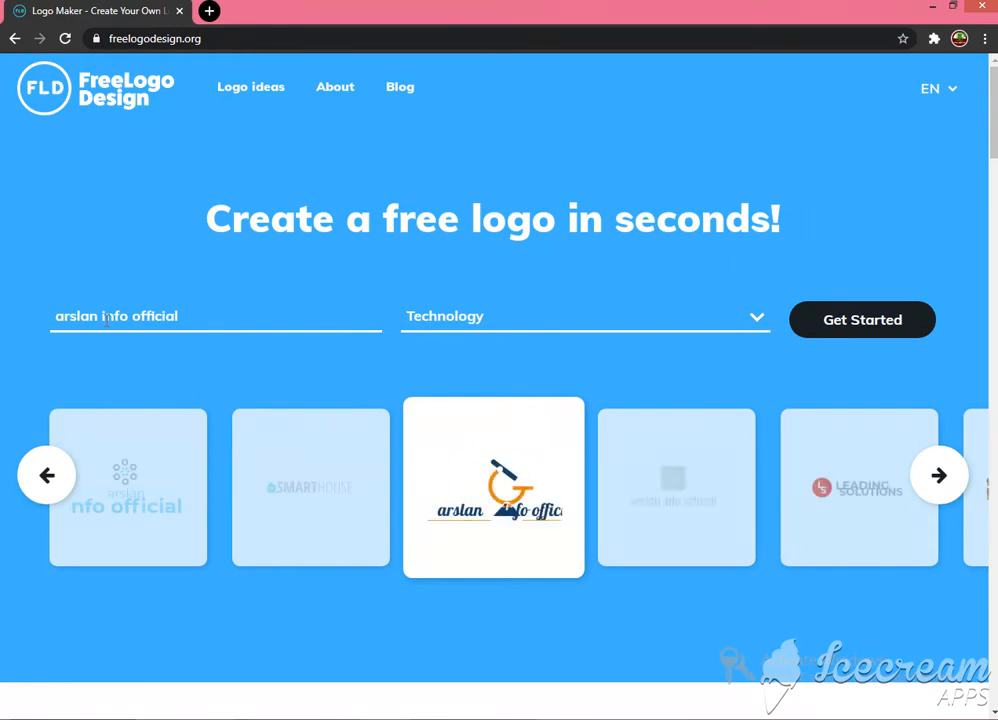
- Change the company name to "arcialslan info offi" and start creating the logo in the editor
drag(155, 317, 69, 317)
drag(108, 317, 194, 320)
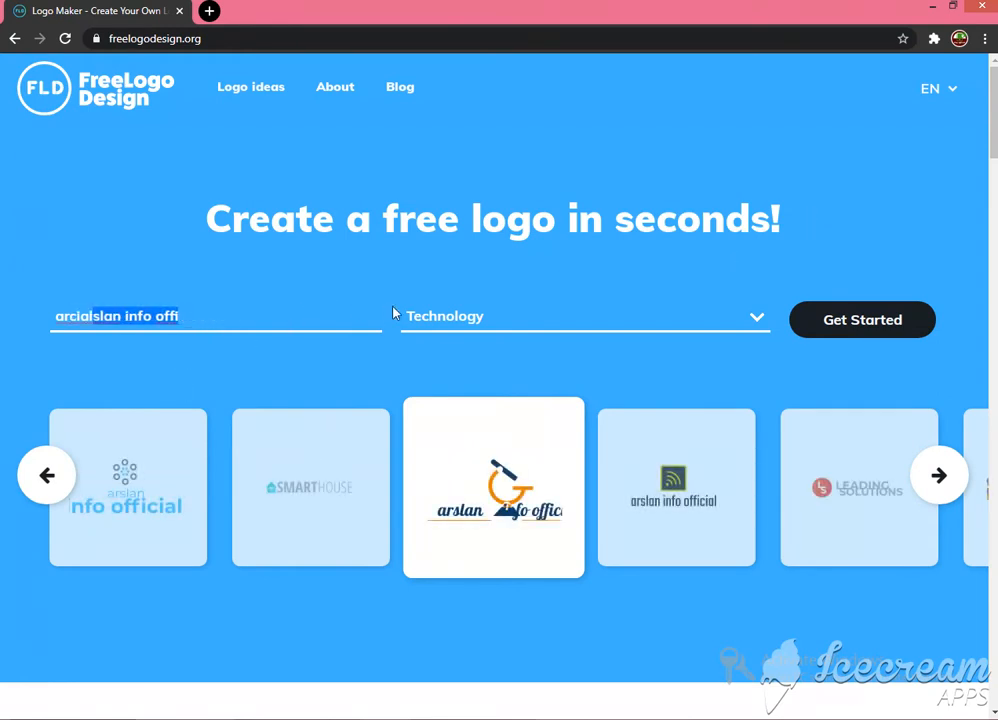
click(470, 317)
click(847, 330)
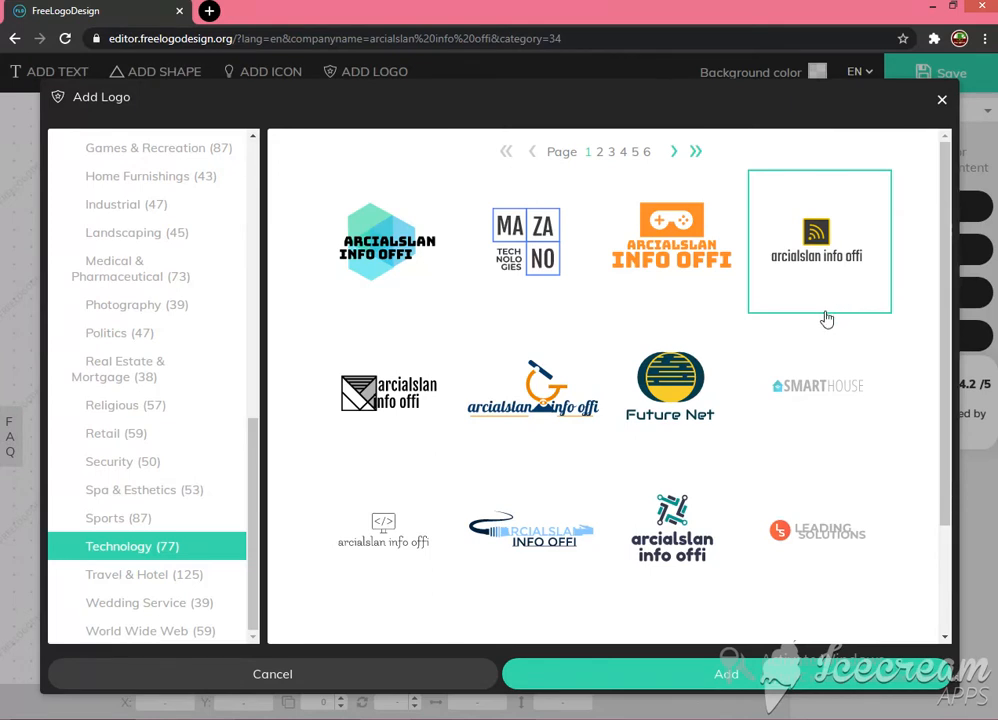
- Browse the Technology logo templates on pages 2 through 6 to compare the available designs
click(599, 153)
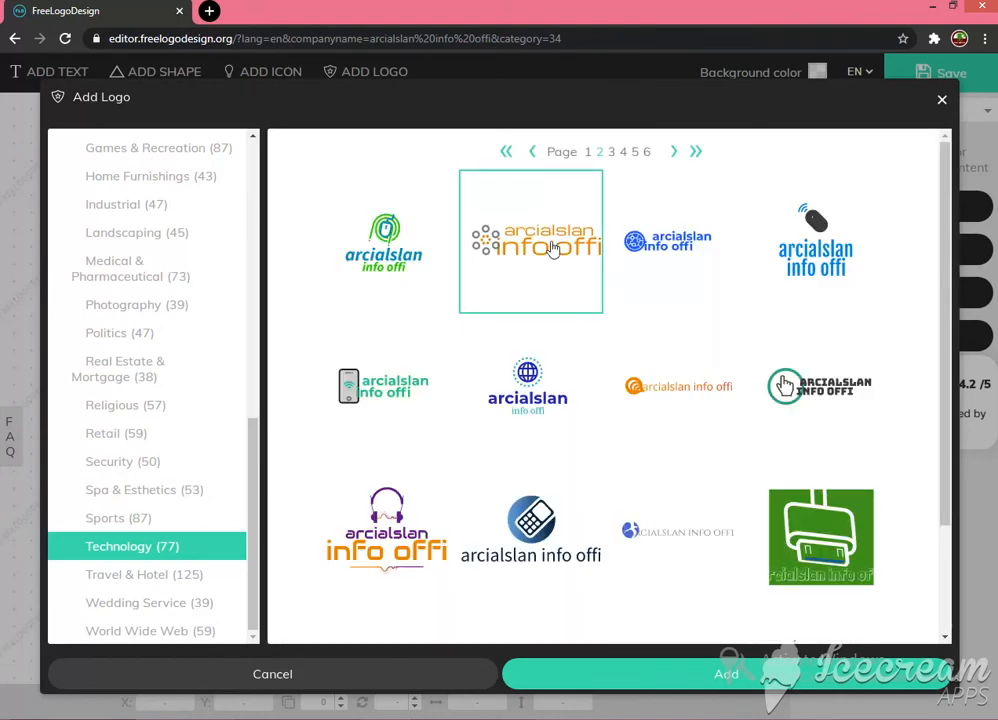
scroll(590, 317, down, 3)
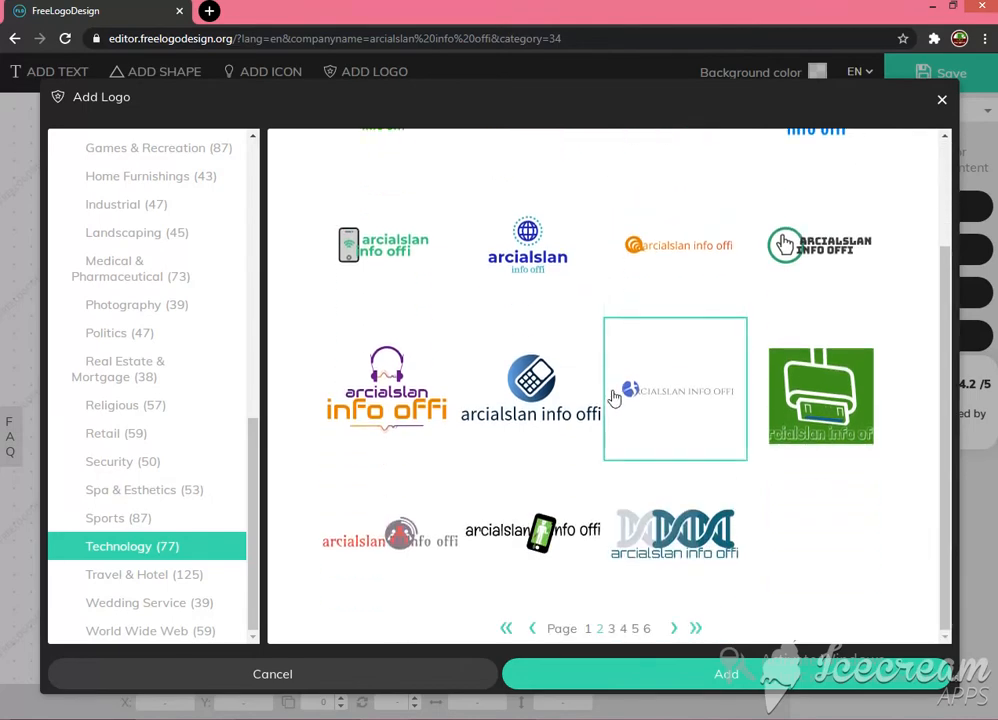
scroll(610, 393, up, 3)
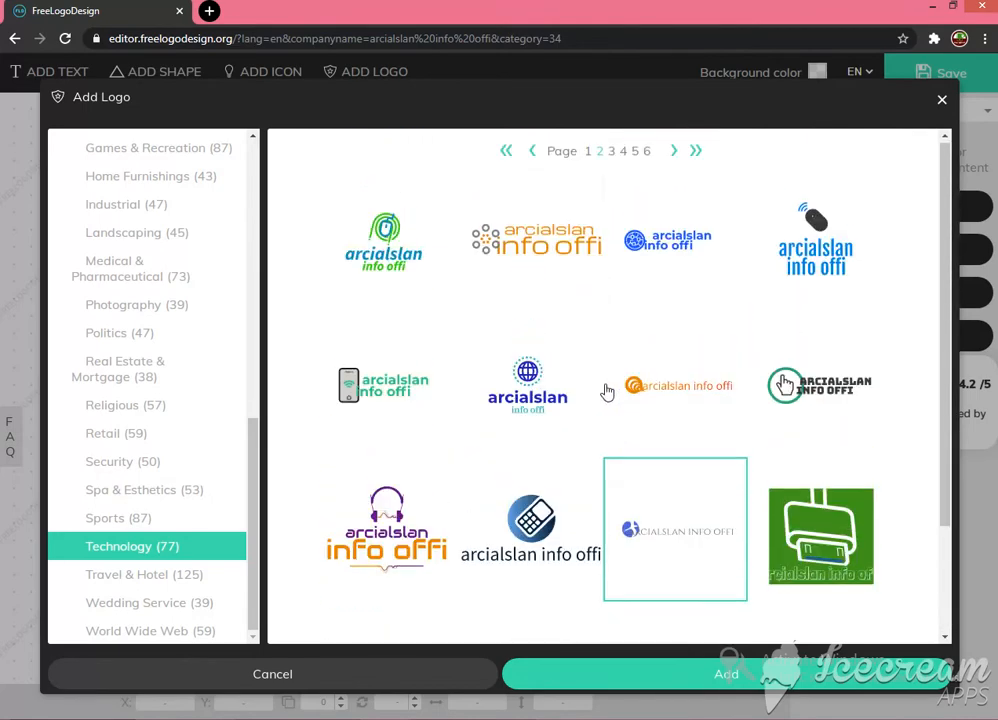
click(613, 153)
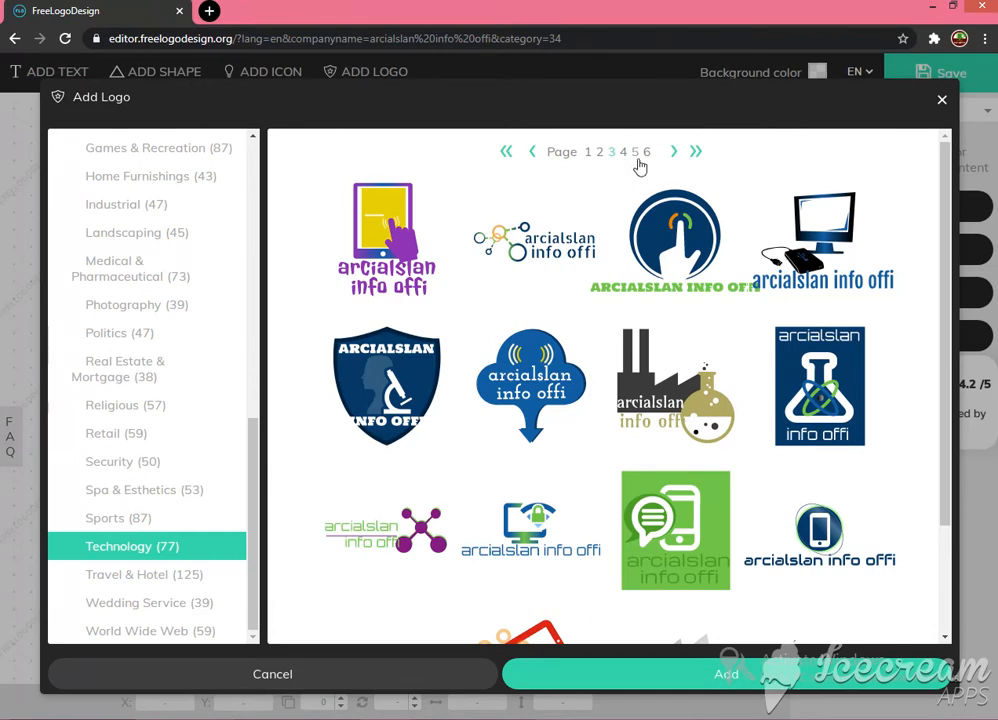
click(626, 152)
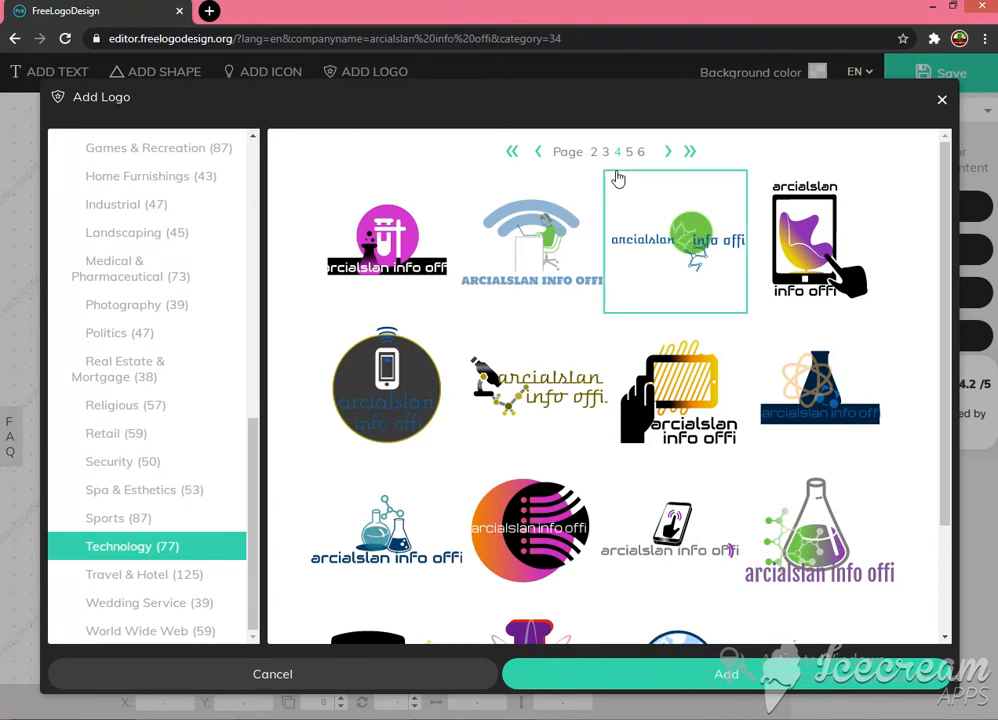
click(630, 152)
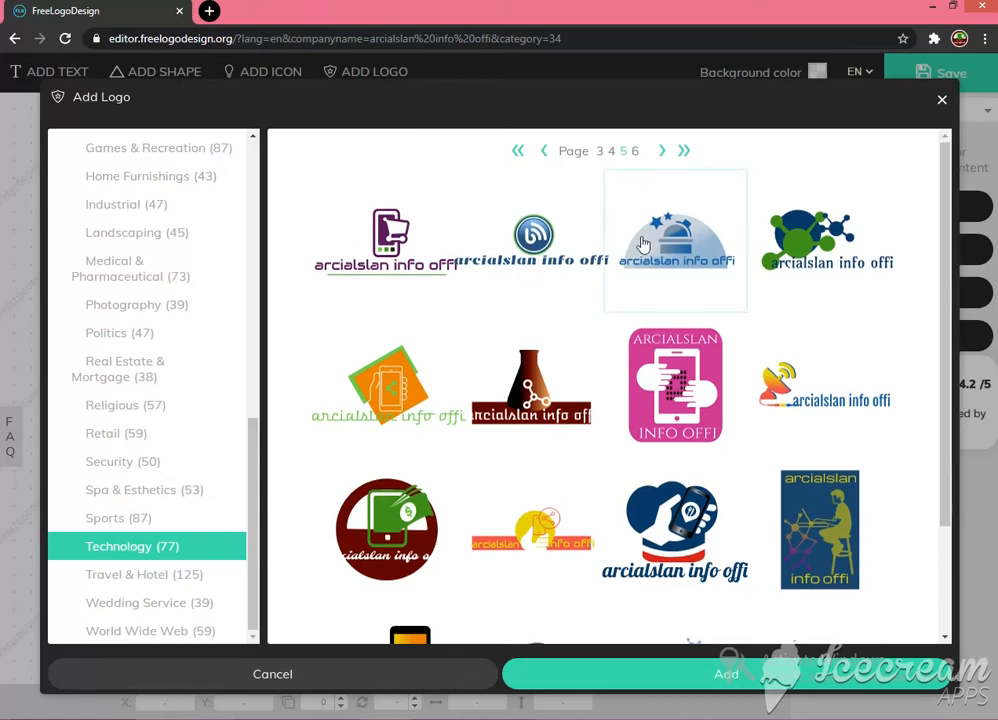
scroll(675, 240, down, 2)
scroll(675, 240, up, 2)
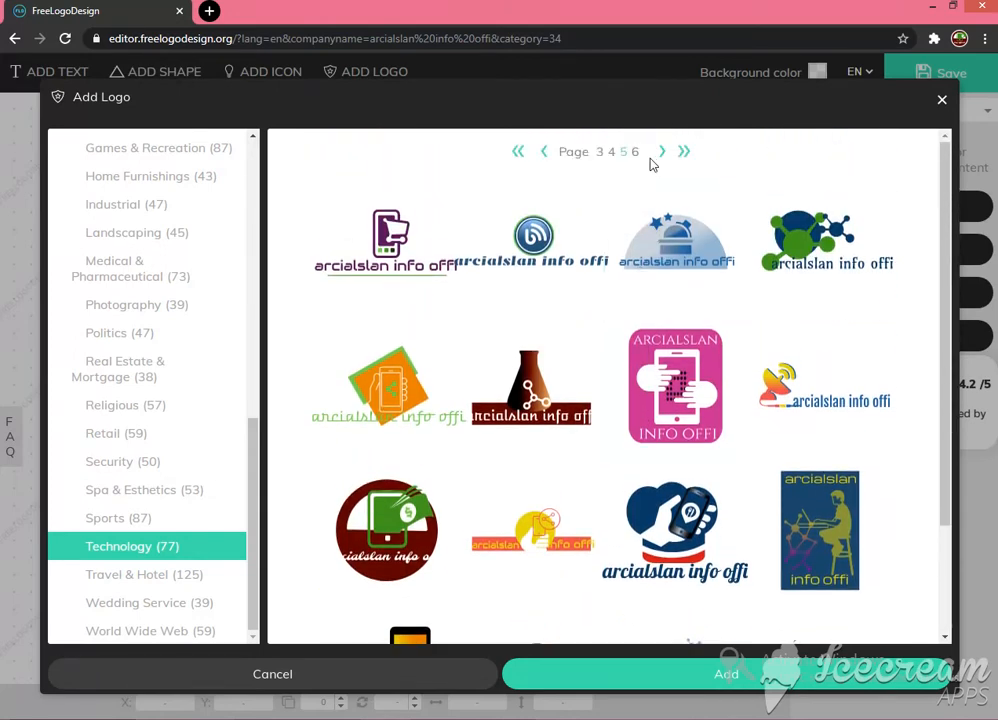
click(634, 152)
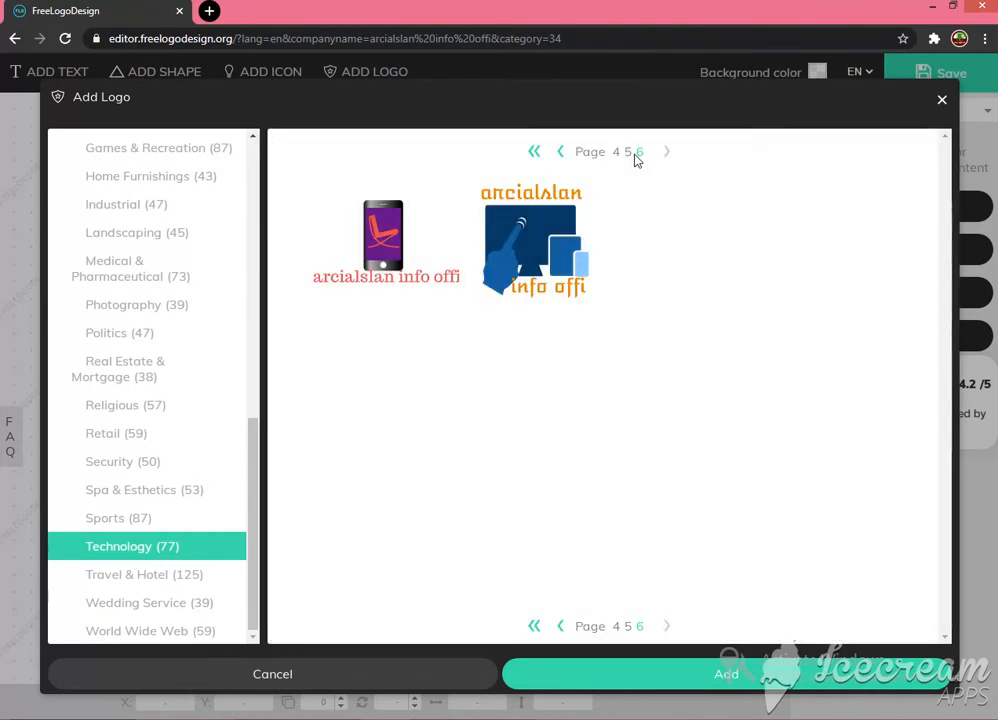
- Return to page 3 of the Technology templates and add the logo with a pointing hand in a dark blue circle
click(563, 160)
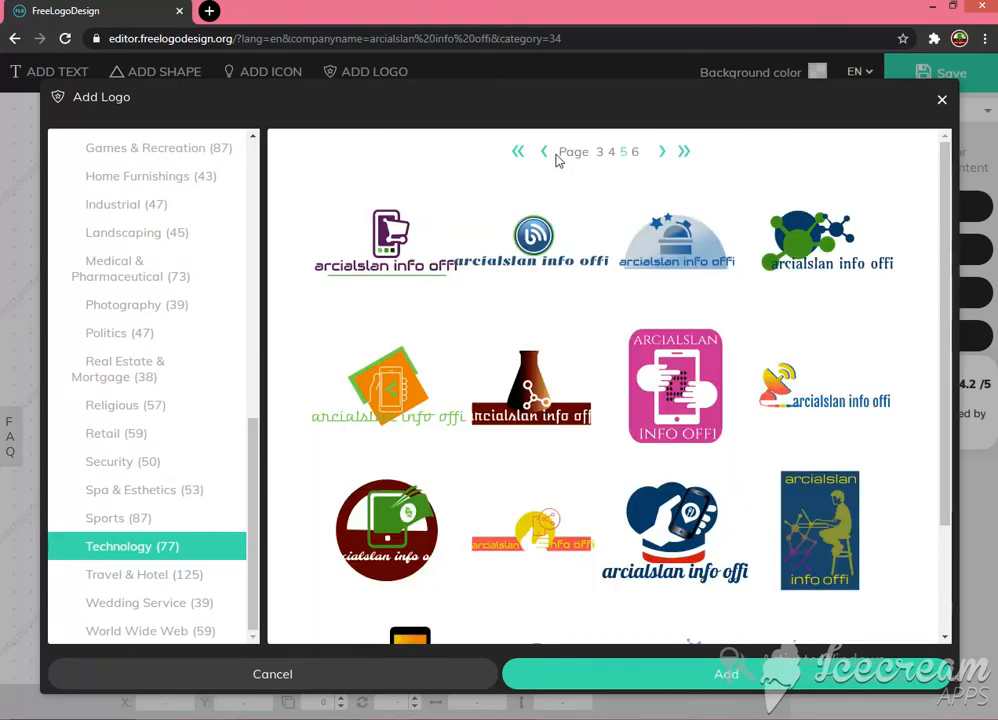
click(544, 151)
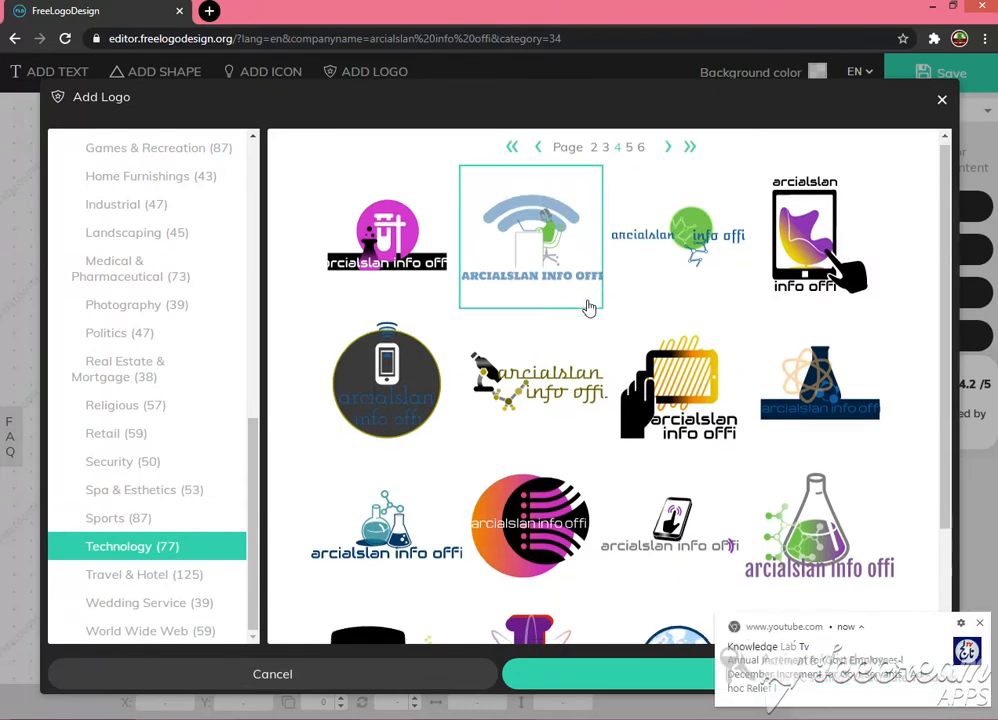
scroll(588, 310, down, 2)
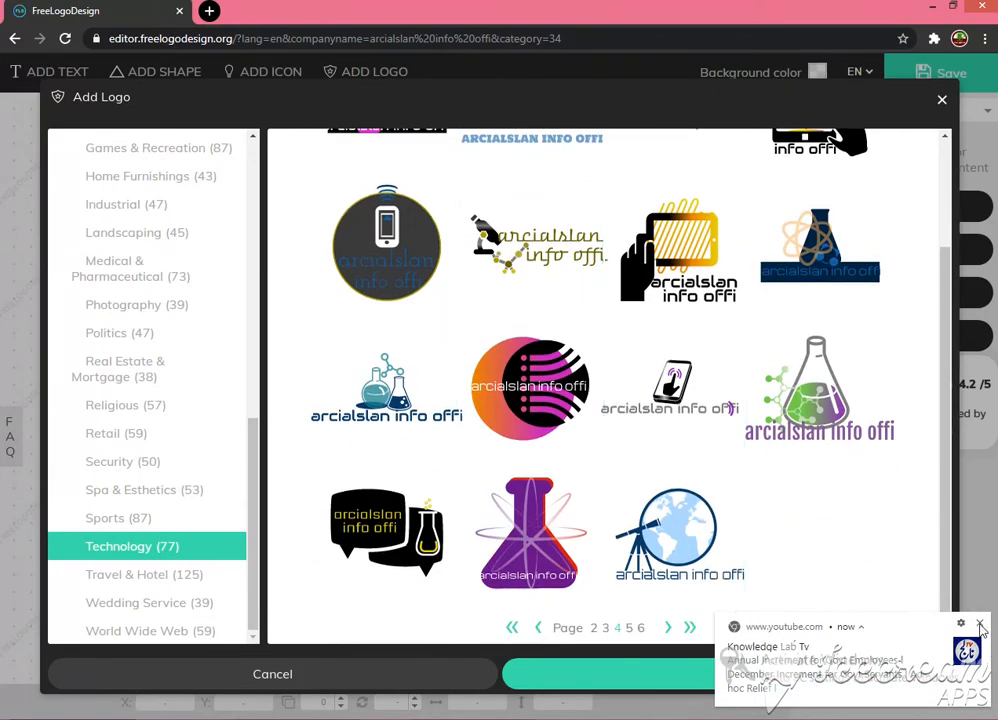
click(603, 635)
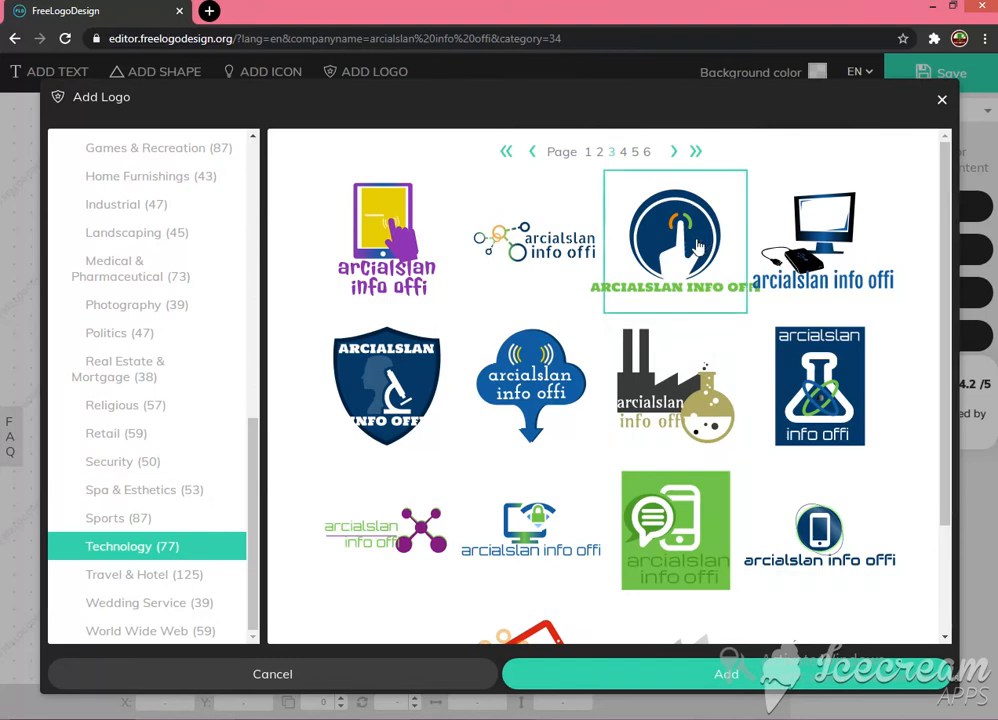
click(655, 240)
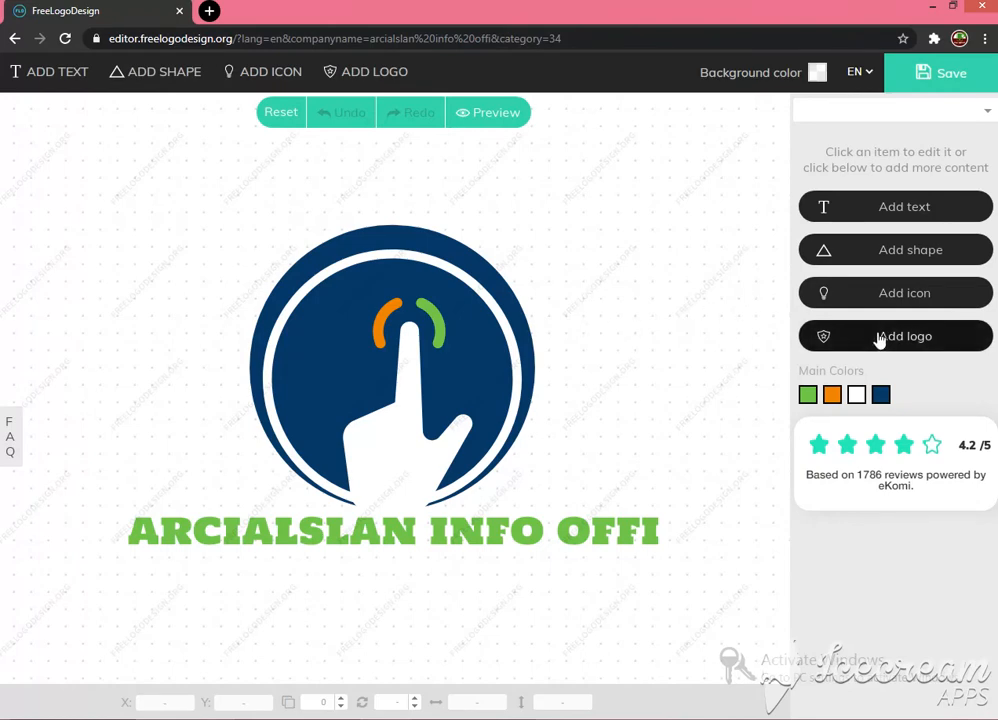
- Look at the collections for adding a logo, an icon and a shape, closing each one without adding anything
click(820, 335)
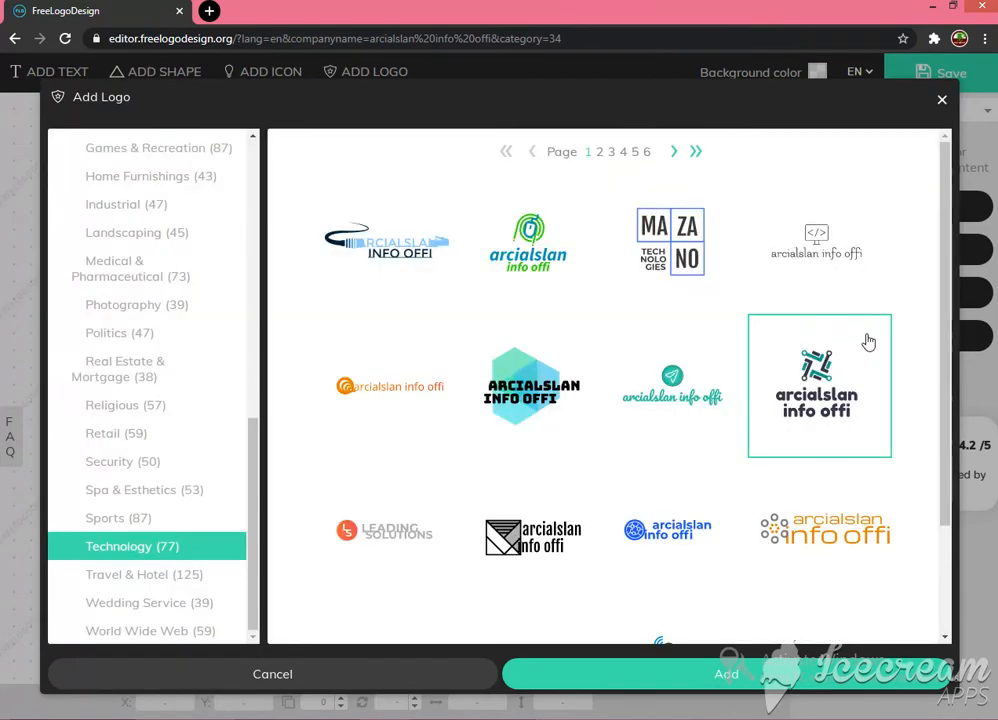
click(940, 103)
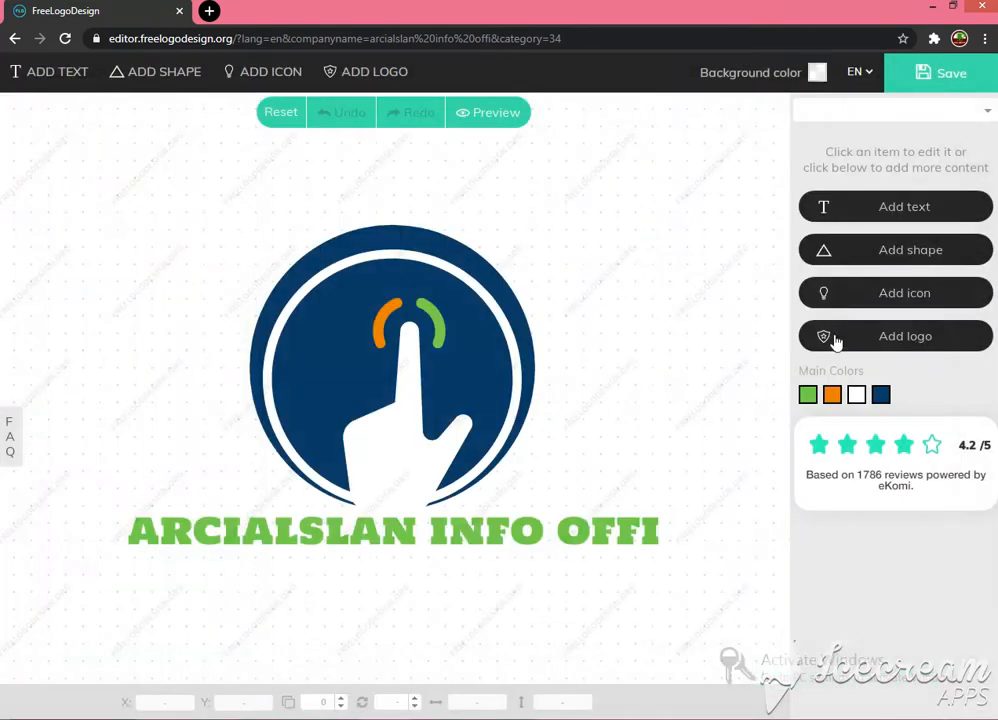
click(895, 291)
click(727, 202)
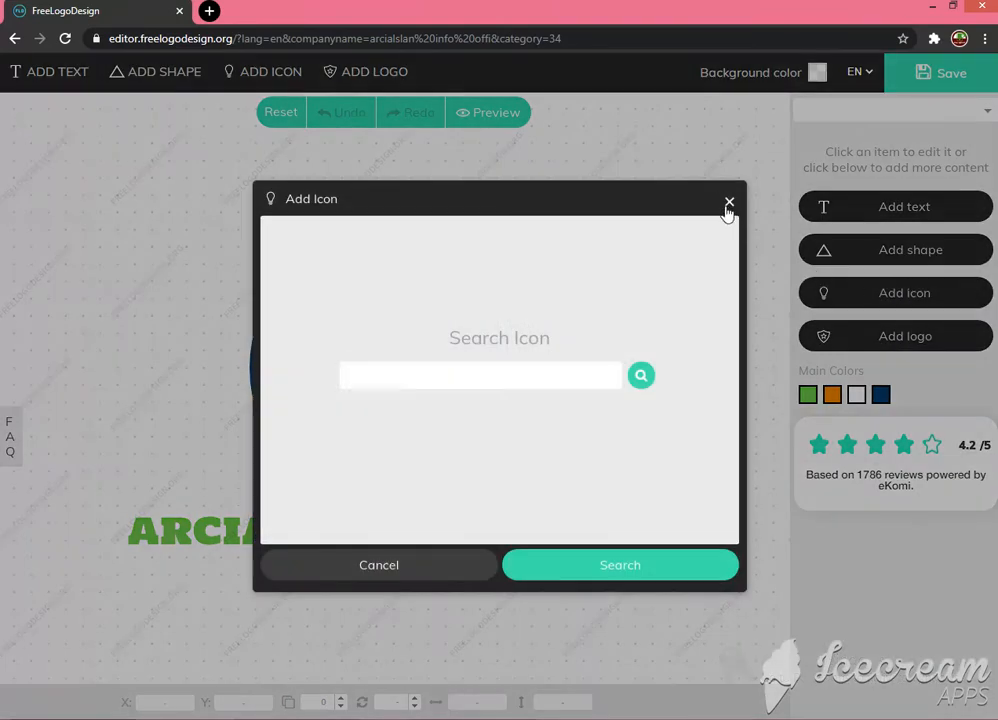
click(866, 244)
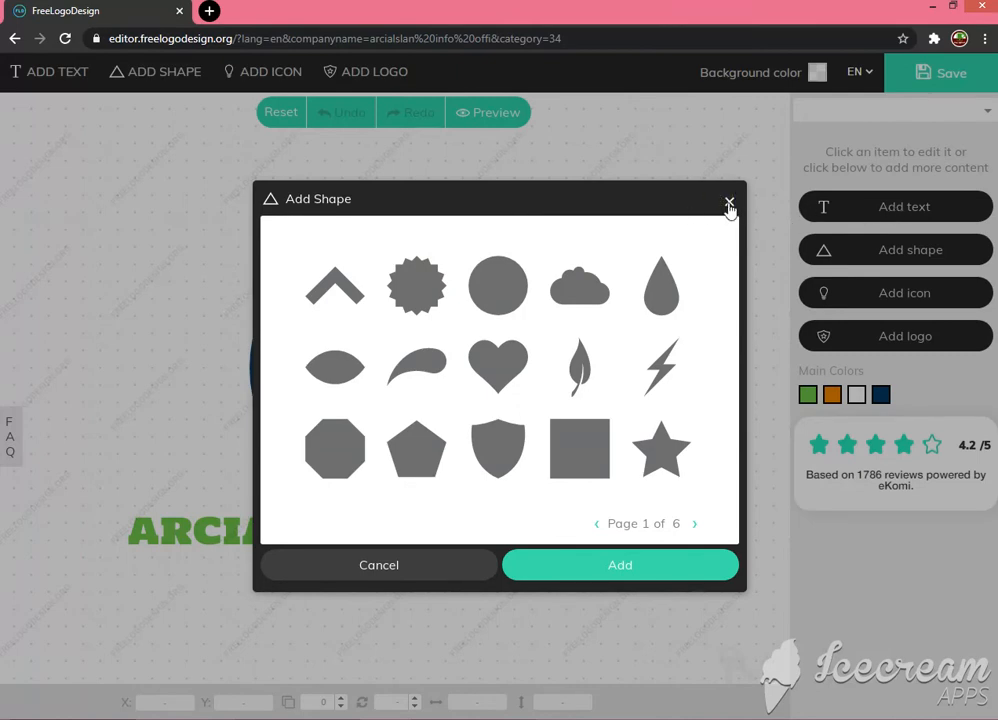
click(729, 204)
- Add a new text element to the logo and delete the green company name text below the emblem
click(886, 206)
click(410, 537)
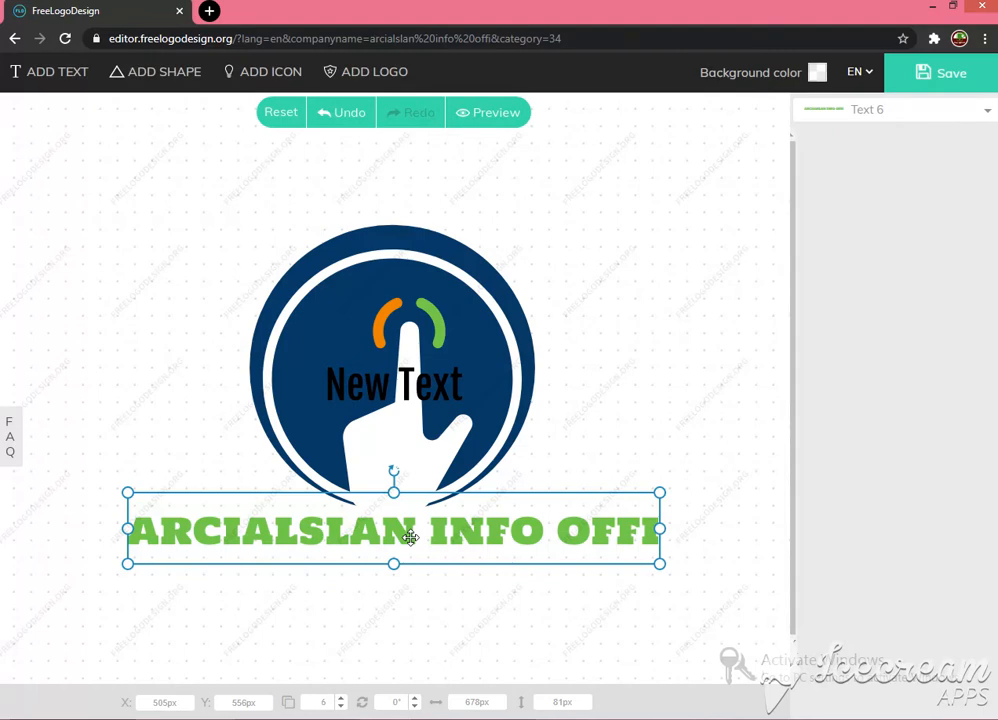
right_click(410, 537)
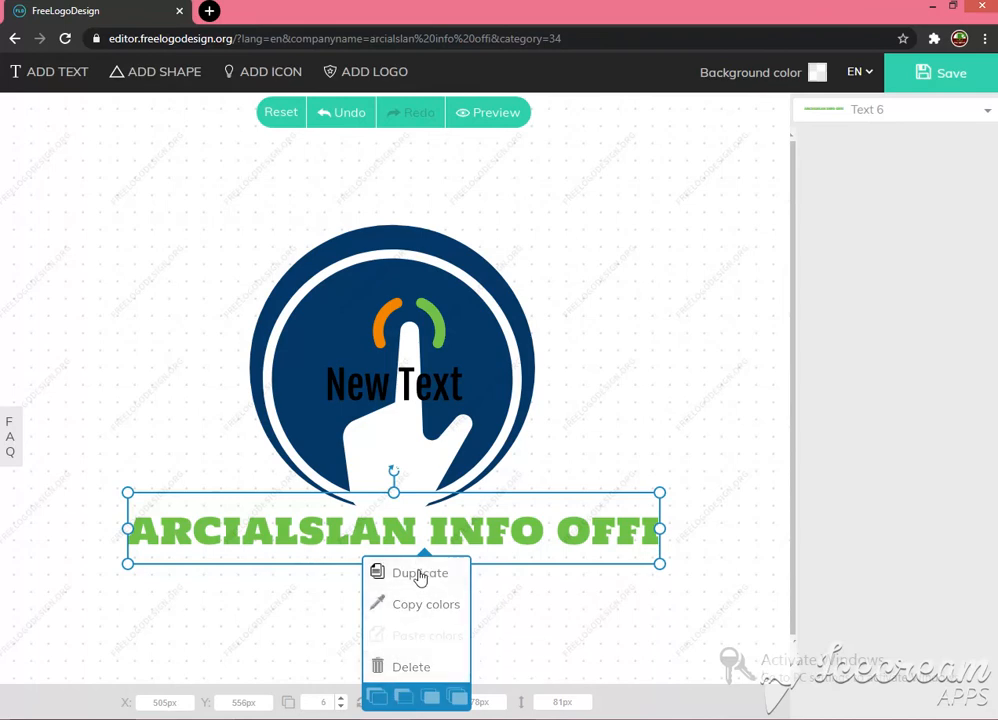
click(405, 665)
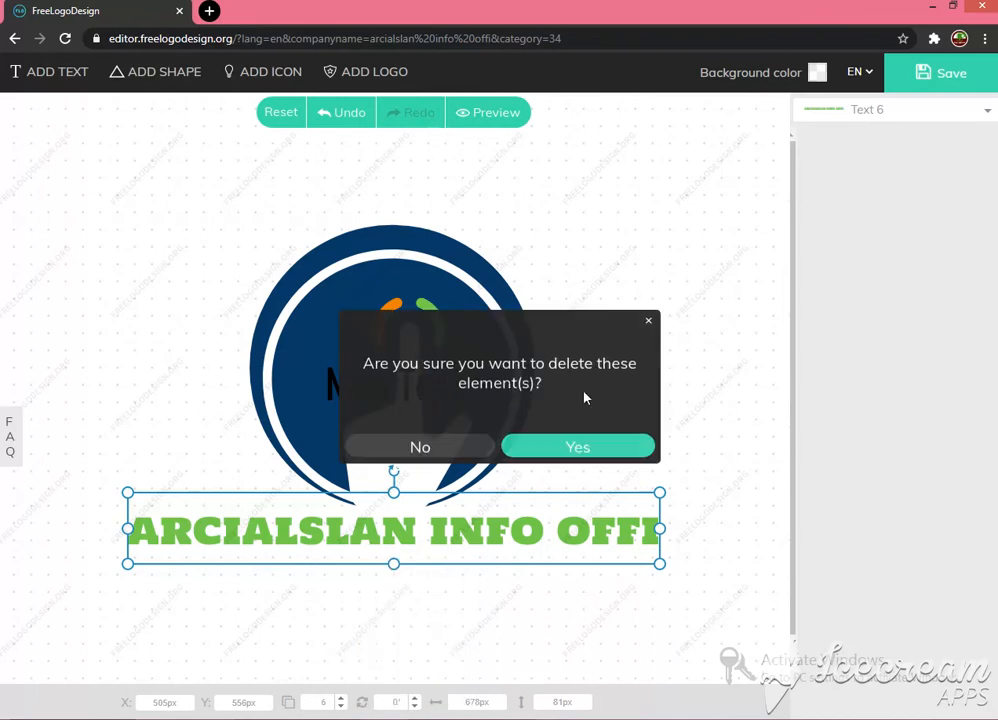
click(566, 450)
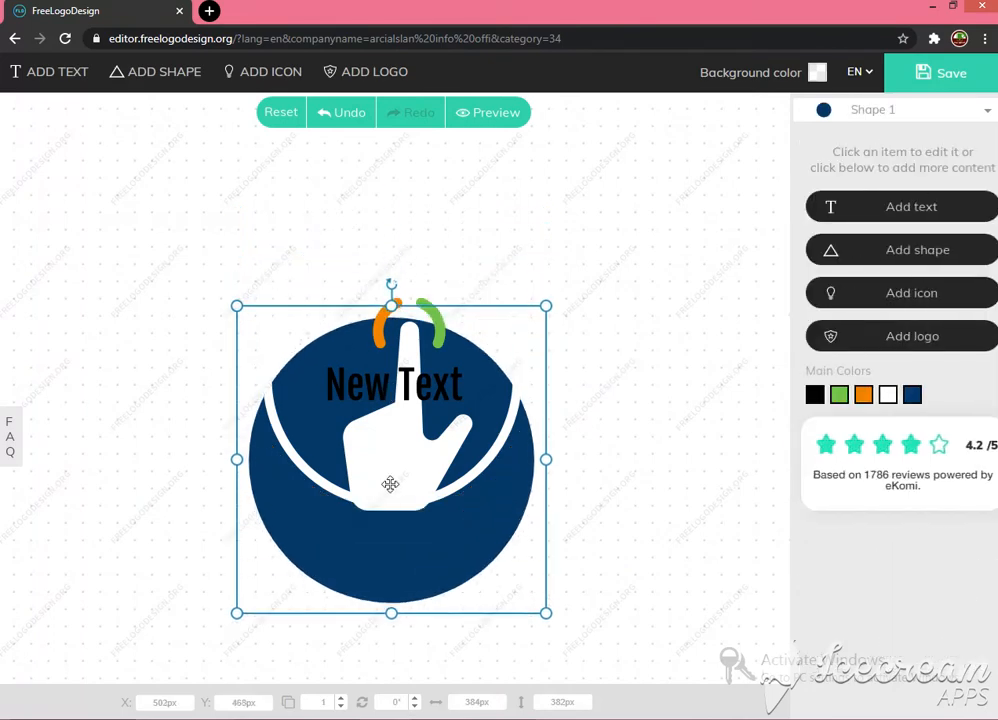
- Move the dark blue circle up to about X 503, Y 384 and place the pointing hand over it at about X 520, Y 426
drag(390, 484, 390, 418)
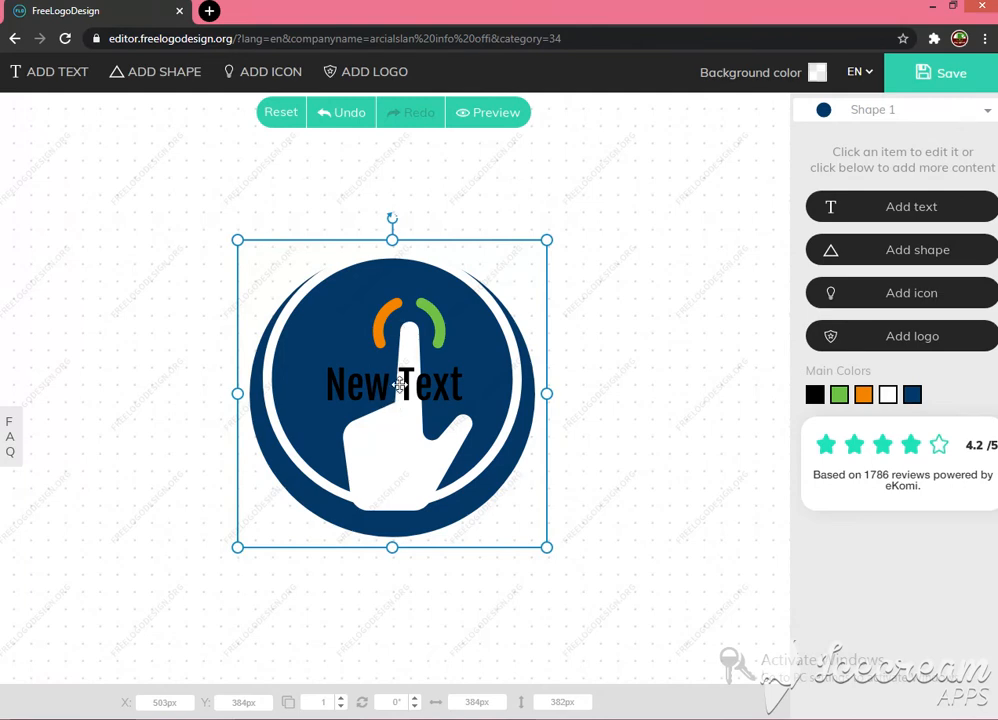
click(397, 385)
mouse_move(397, 390)
mouse_down()
mouse_move(394, 457)
mouse_move(383, 376)
mouse_move(397, 382)
mouse_up()
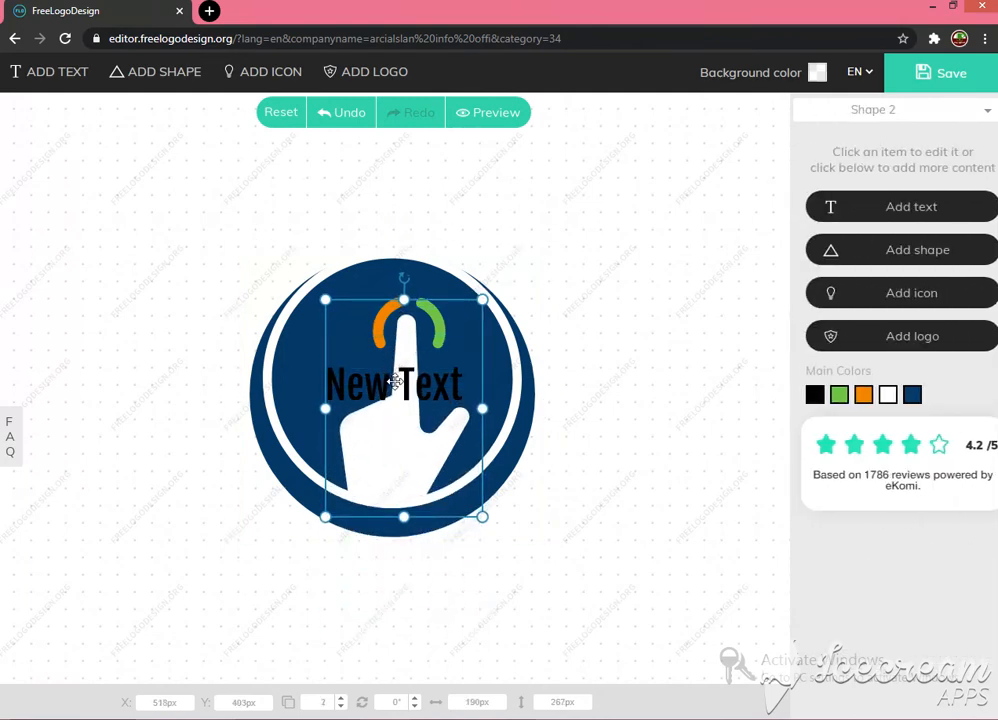
click(443, 388)
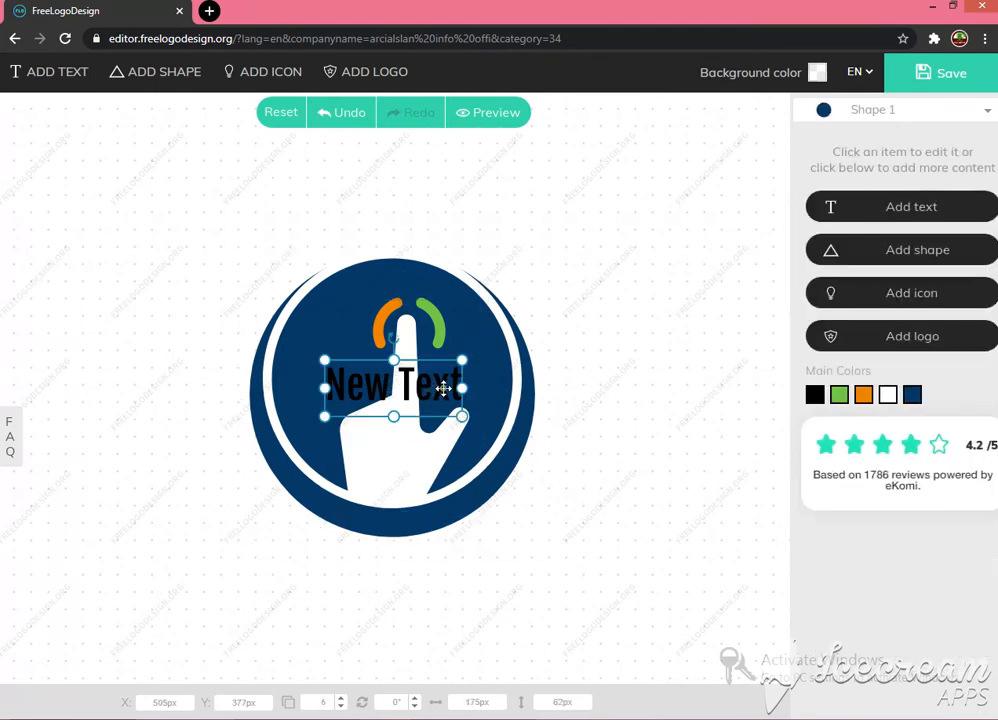
drag(403, 450, 413, 592)
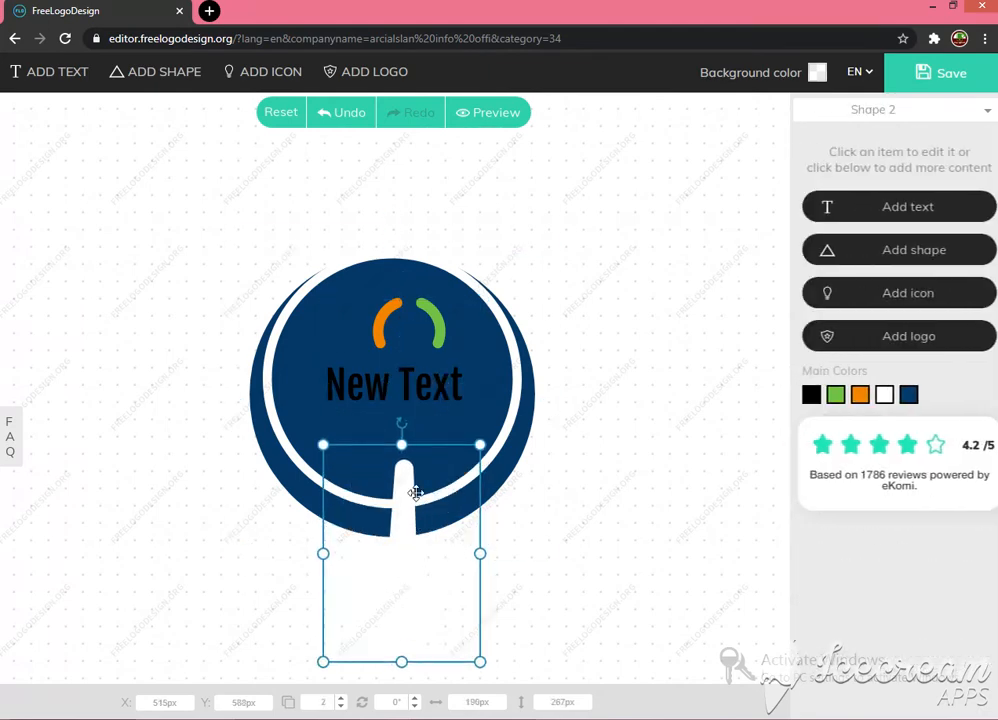
drag(400, 446, 406, 363)
- Shift the dark blue circle behind the "New Text" element to about X 514, Y 398
click(358, 390)
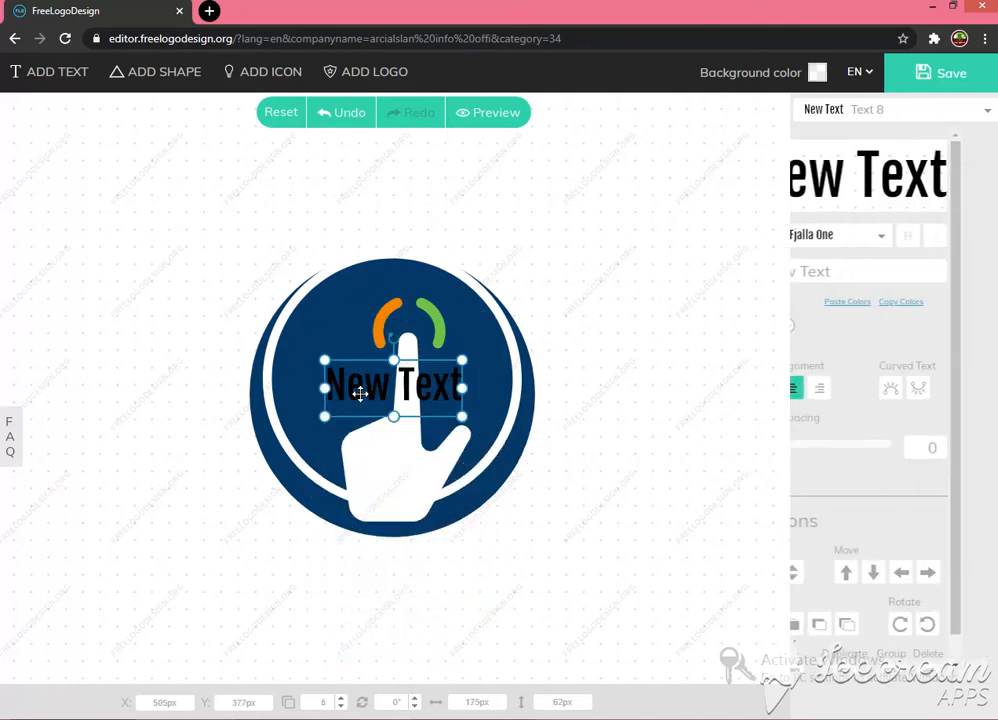
click(360, 392)
drag(363, 396, 370, 403)
click(371, 397)
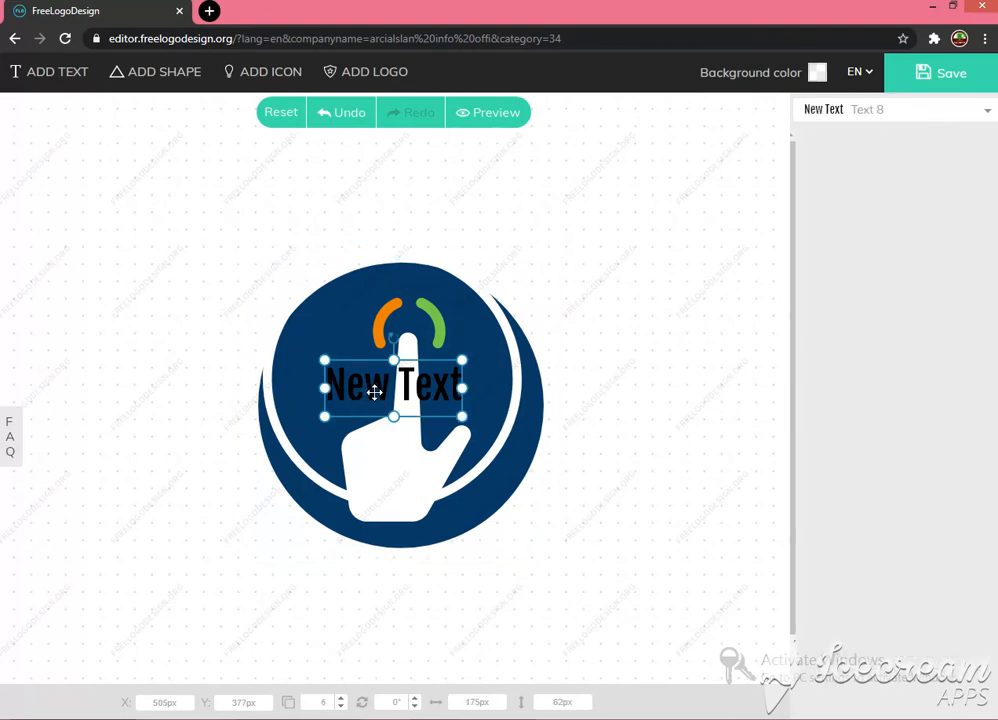
click(377, 404)
- Delete the "New Text" element from the middle of the emblem
right_click(374, 392)
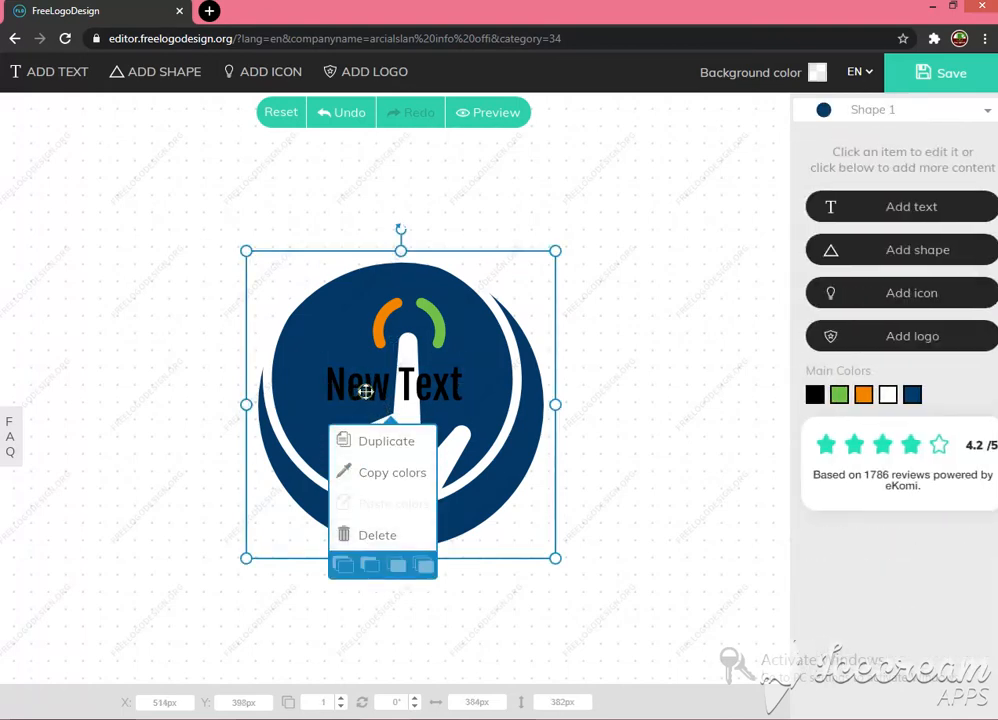
click(376, 619)
click(381, 399)
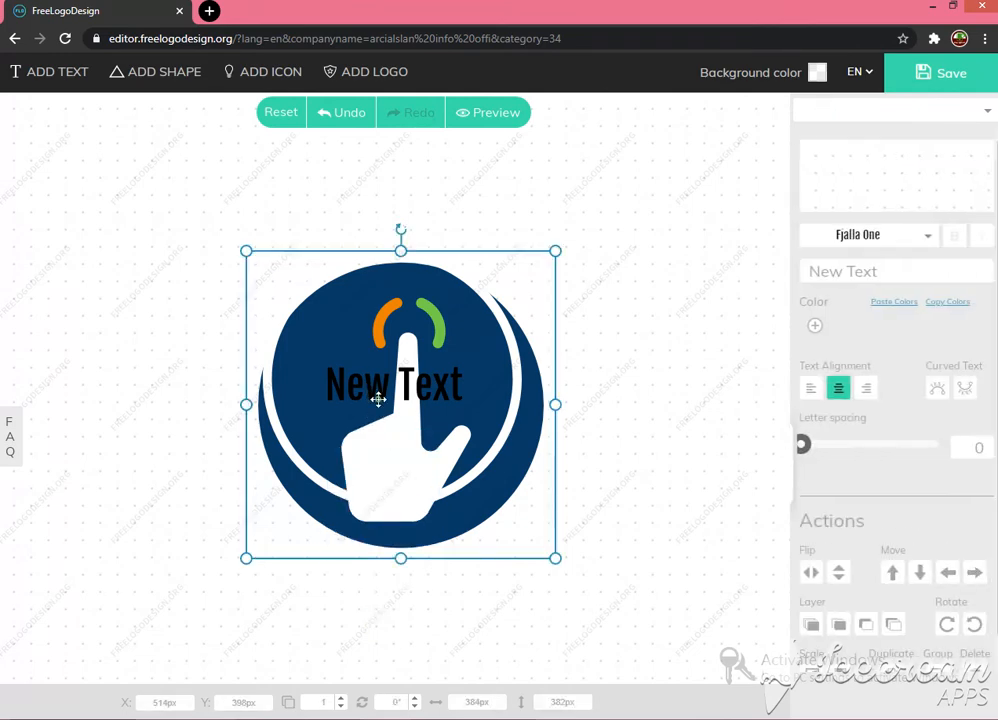
click(418, 388)
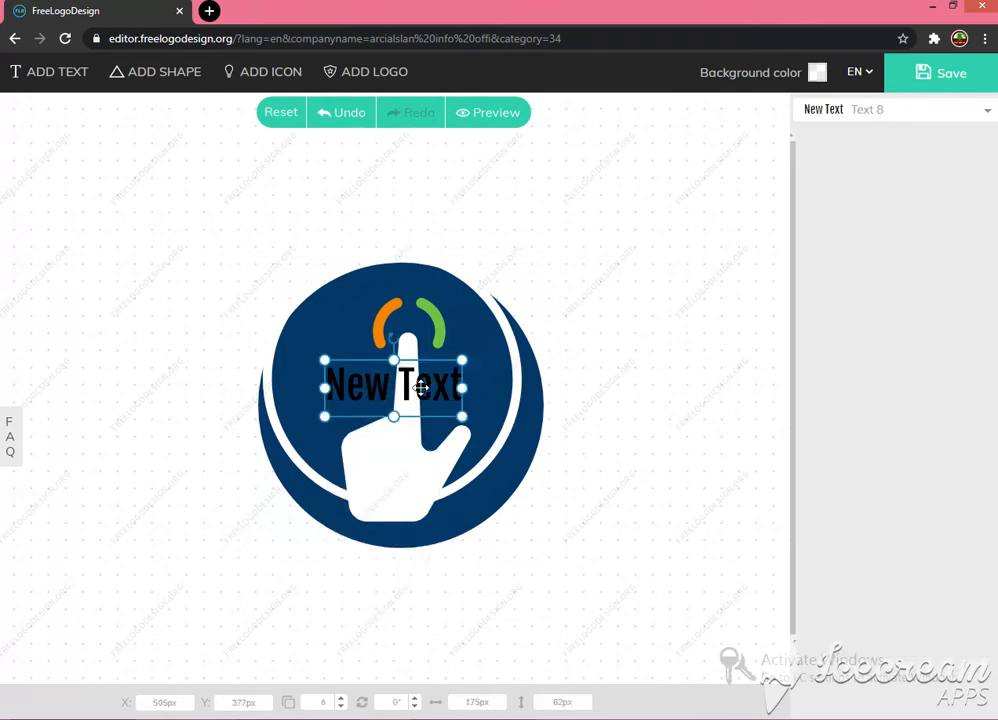
right_click(421, 387)
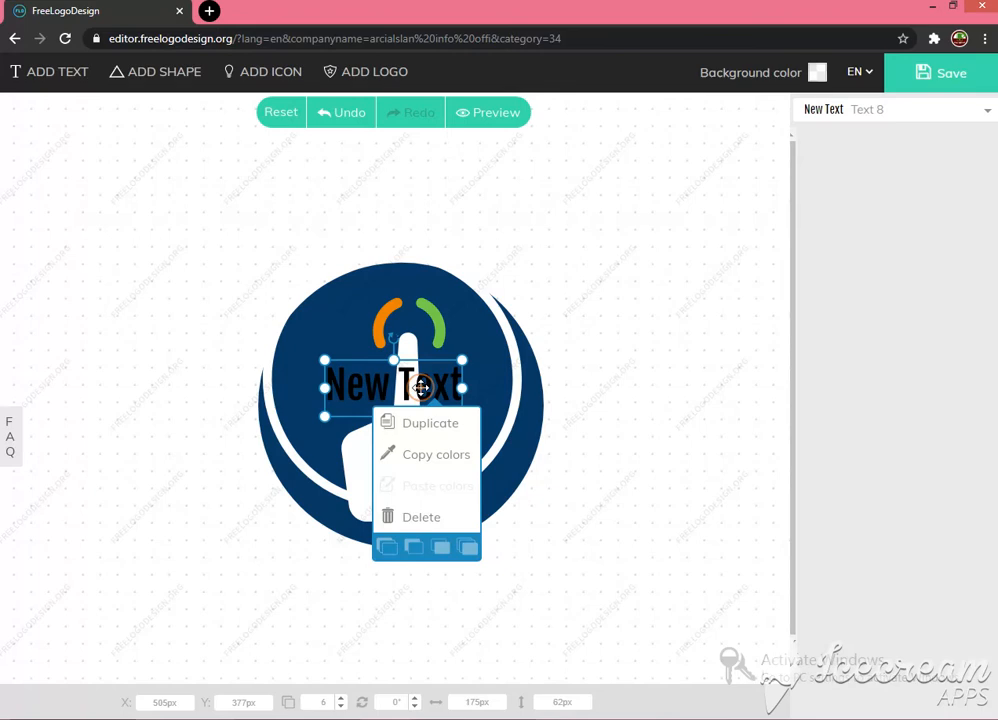
click(411, 516)
click(548, 456)
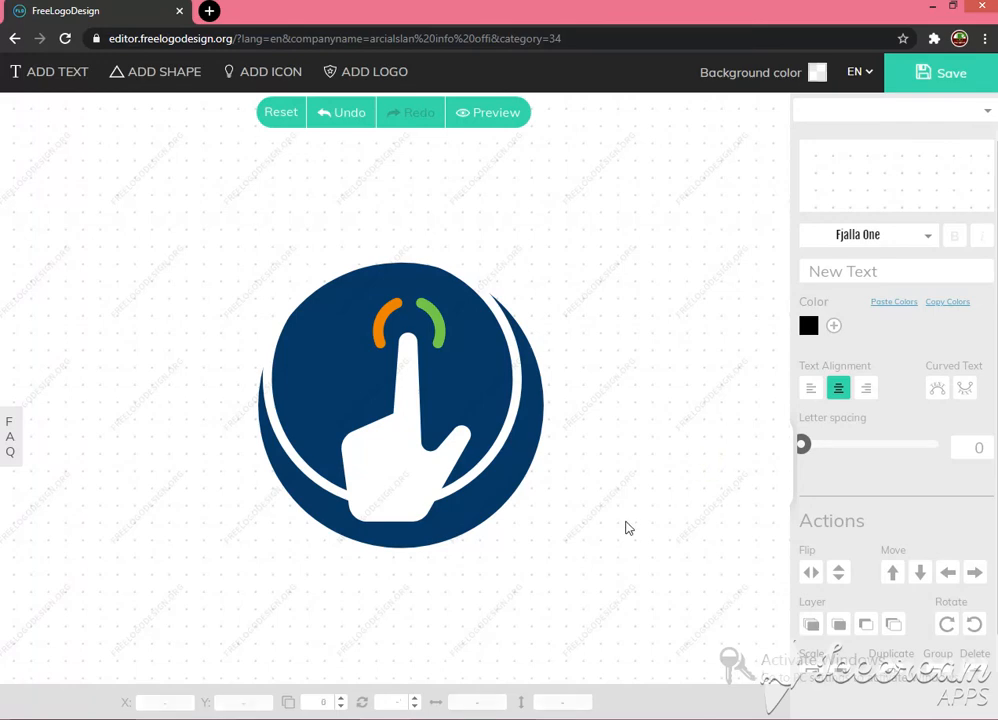
- Add a fresh text element with the default wording over the emblem
click(447, 399)
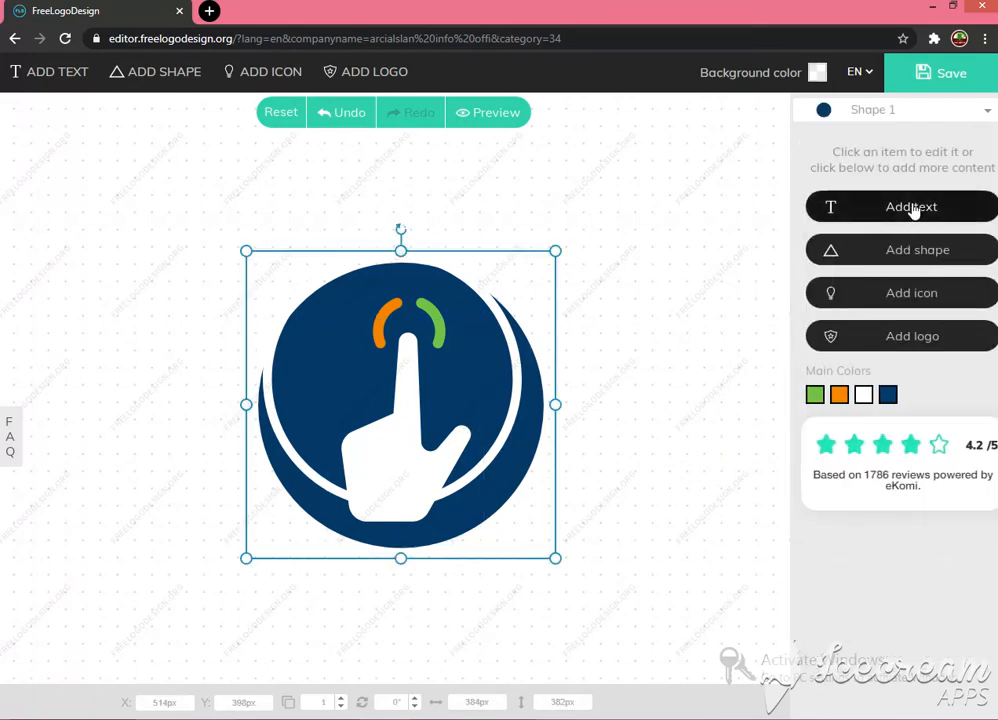
click(850, 207)
click(402, 384)
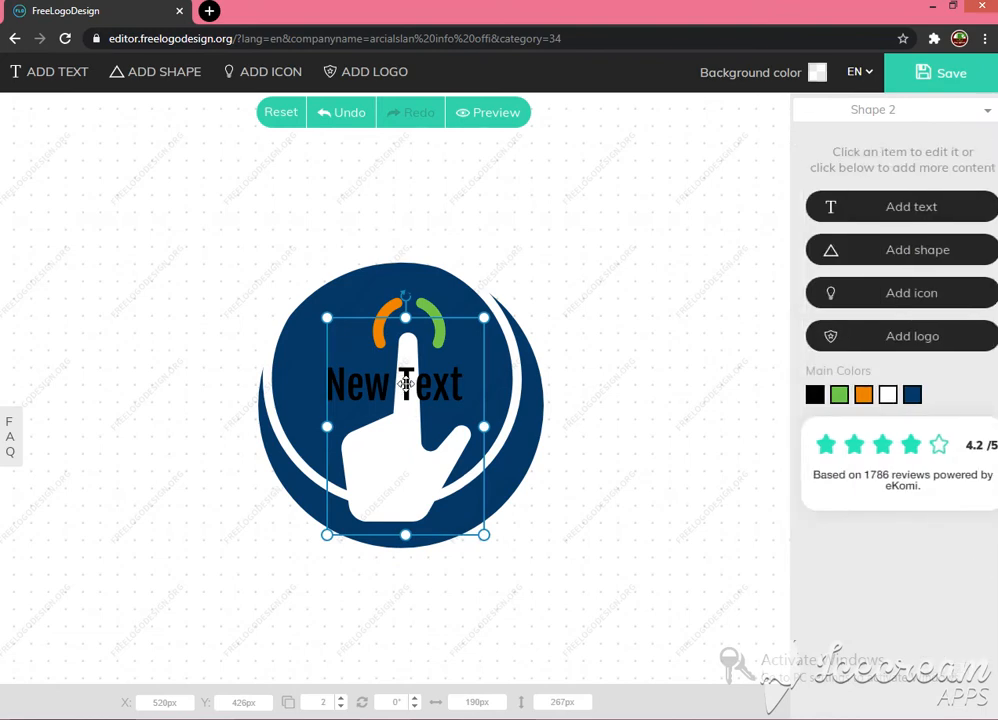
click(405, 383)
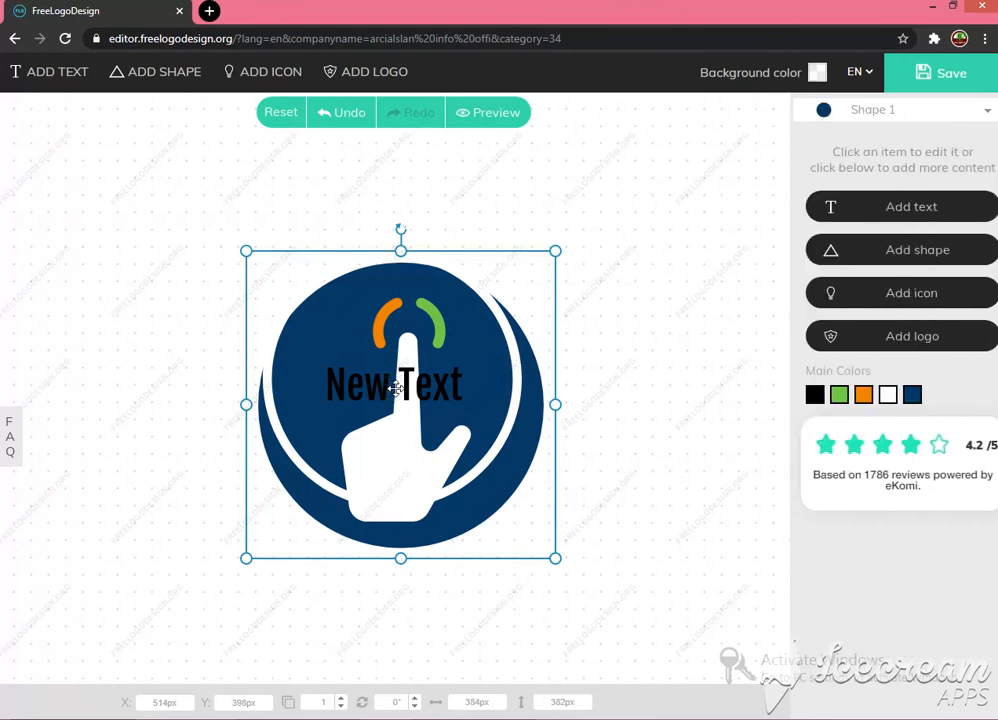
- Move the pointing hand to about X 521, Y 418 and the dark blue circle to about X 497, Y 417
drag(405, 383, 405, 518)
drag(390, 433, 397, 383)
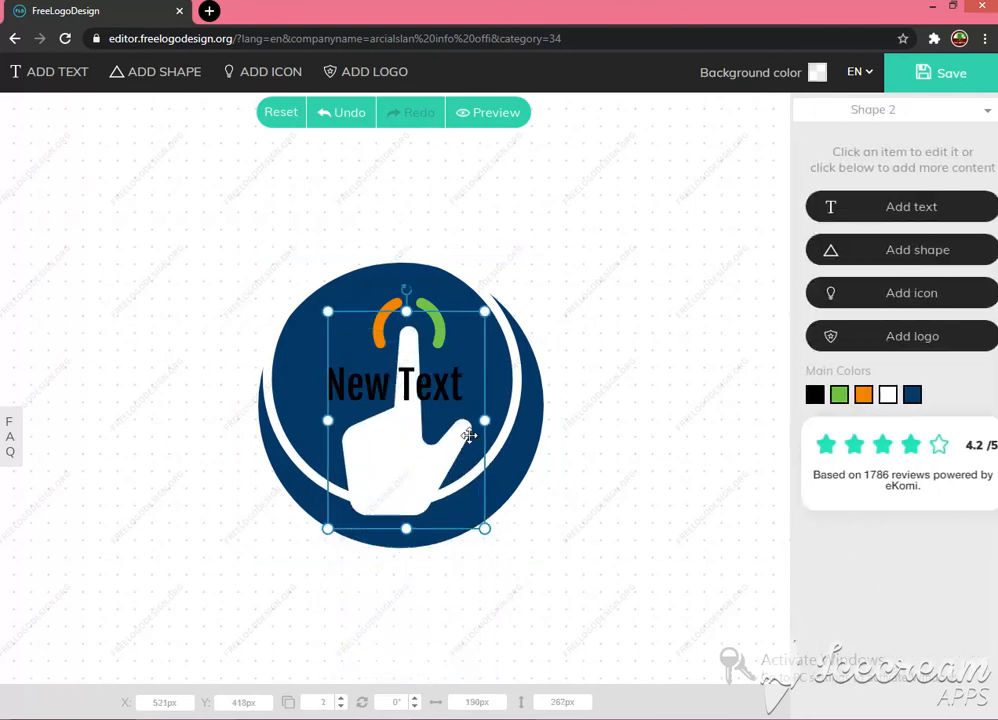
click(499, 481)
mouse_move(499, 481)
mouse_down()
mouse_move(474, 472)
mouse_move(510, 470)
mouse_move(498, 426)
mouse_move(457, 444)
mouse_move(474, 483)
mouse_move(486, 468)
mouse_move(513, 483)
mouse_move(495, 473)
mouse_move(501, 484)
mouse_up()
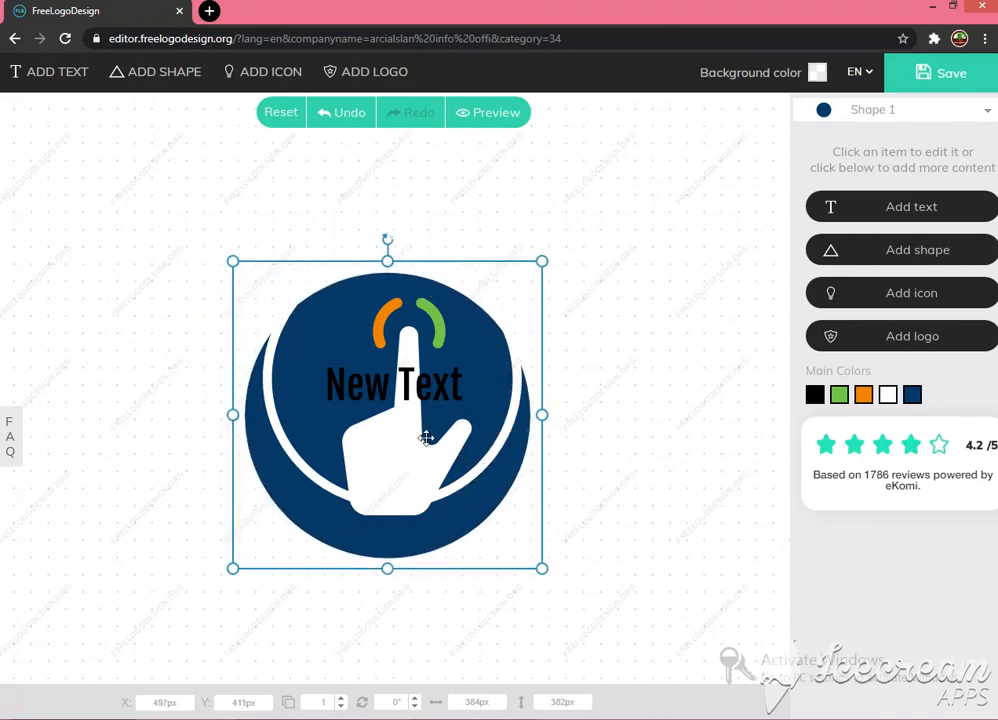
drag(395, 401, 395, 396)
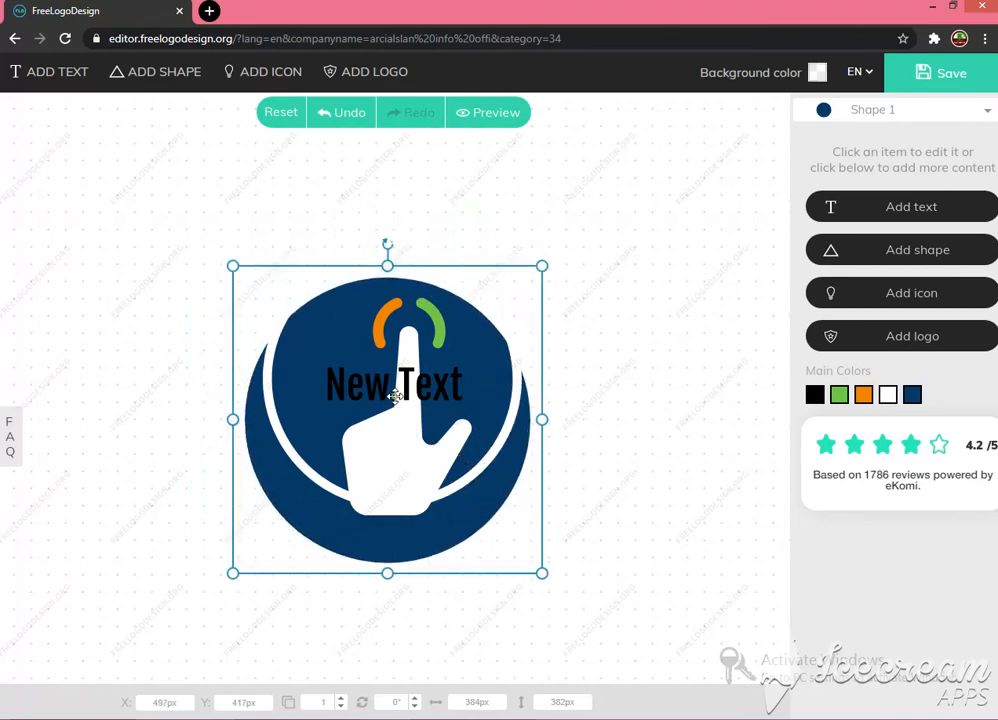
click(396, 393)
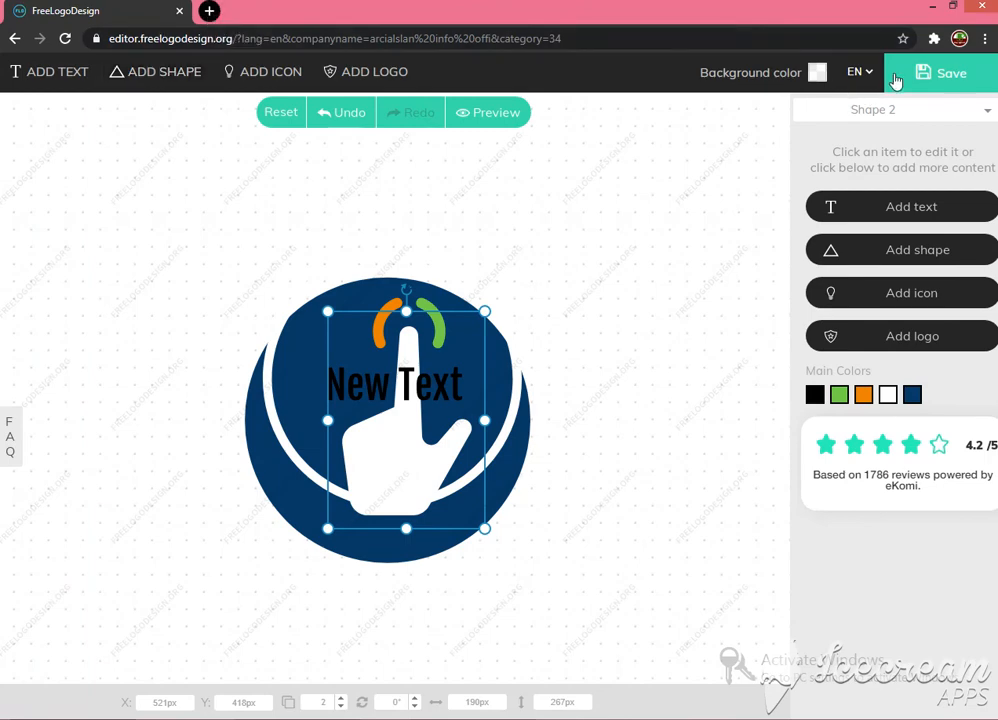
- Save the finished logo and store its preview image as a PNG in the Music library under the suggested file name
click(858, 74)
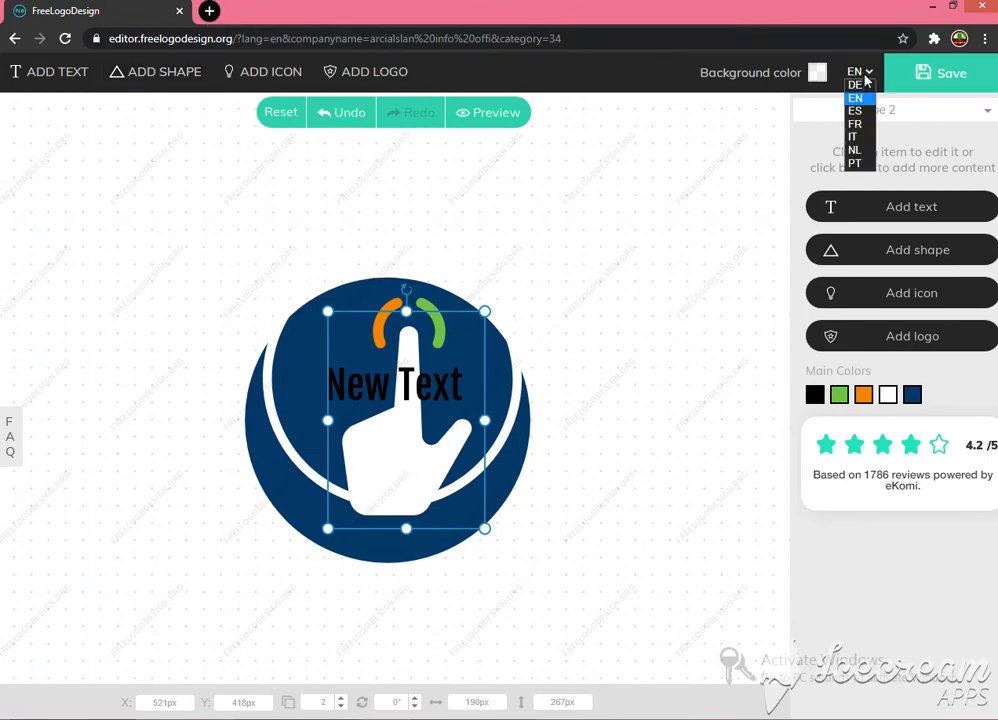
click(979, 83)
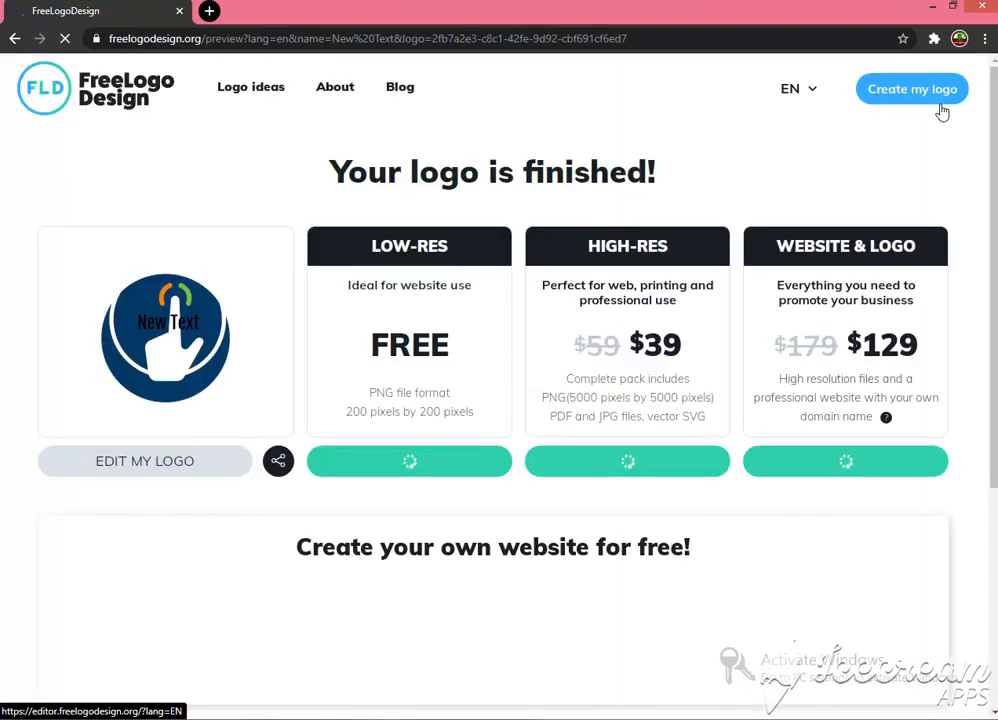
right_click(158, 332)
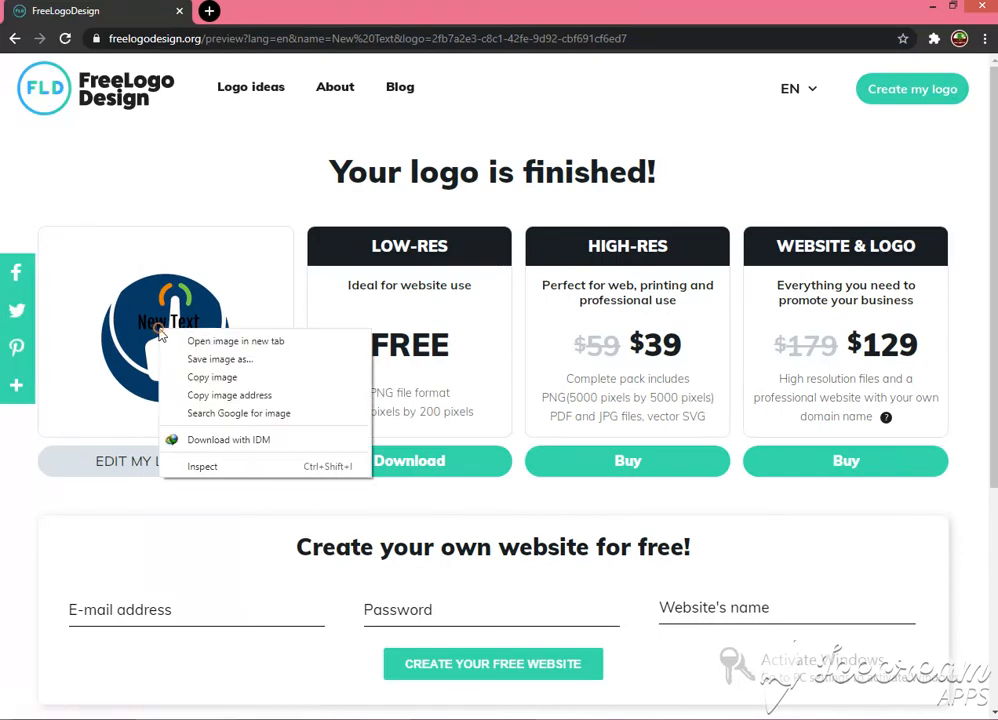
click(188, 358)
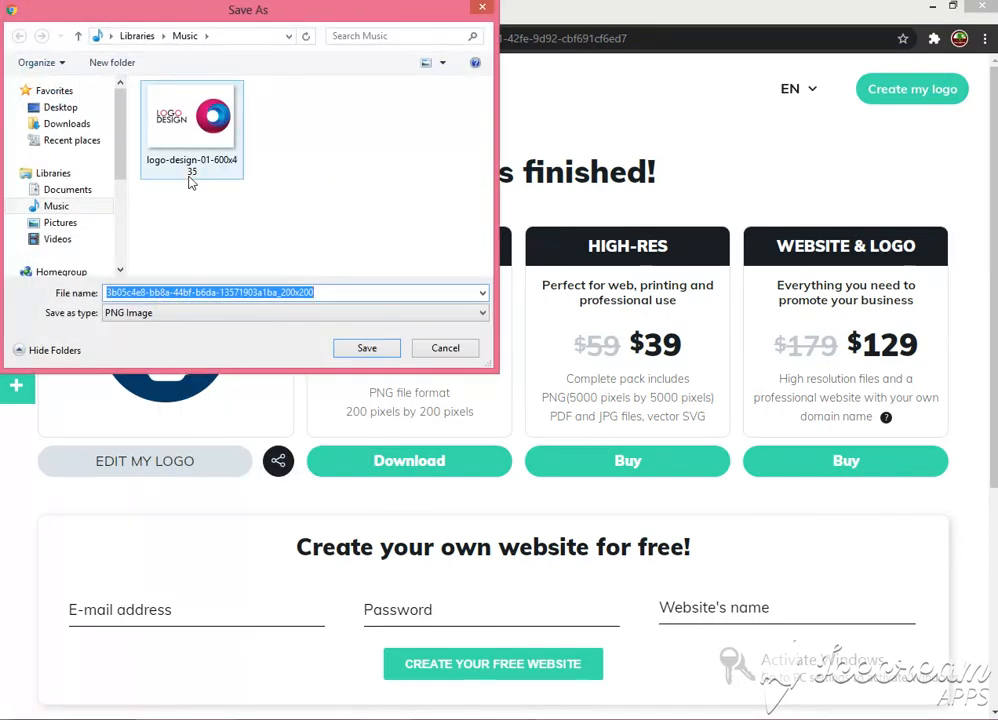
click(367, 348)
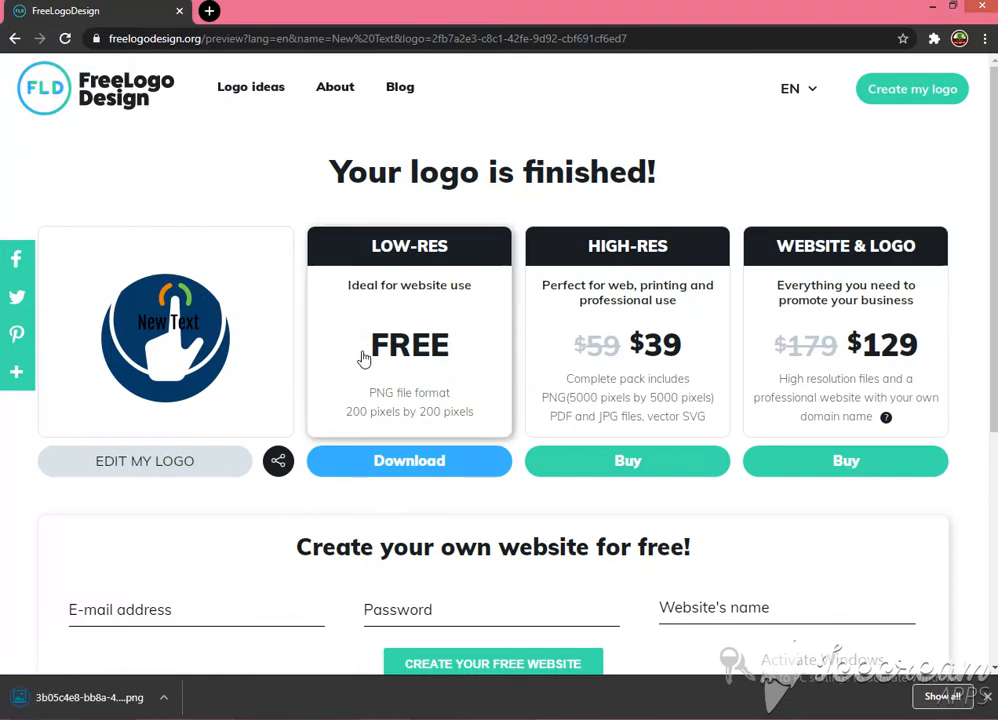
- Request the free low-resolution download of the logo
scroll(363, 358, down, 2)
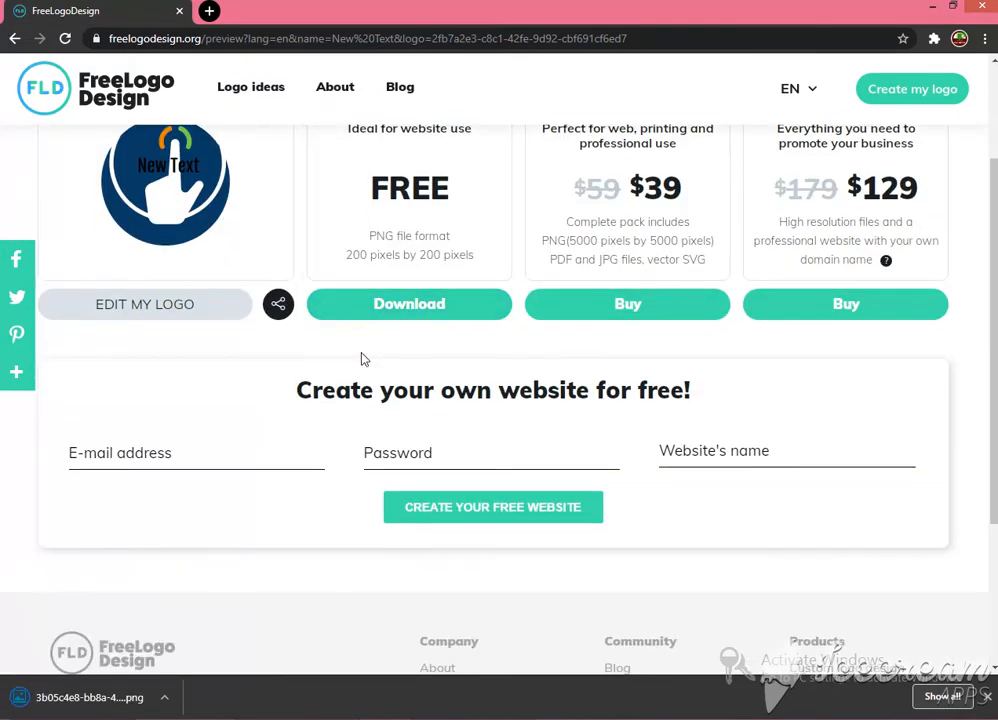
scroll(416, 330, up, 1)
click(410, 380)
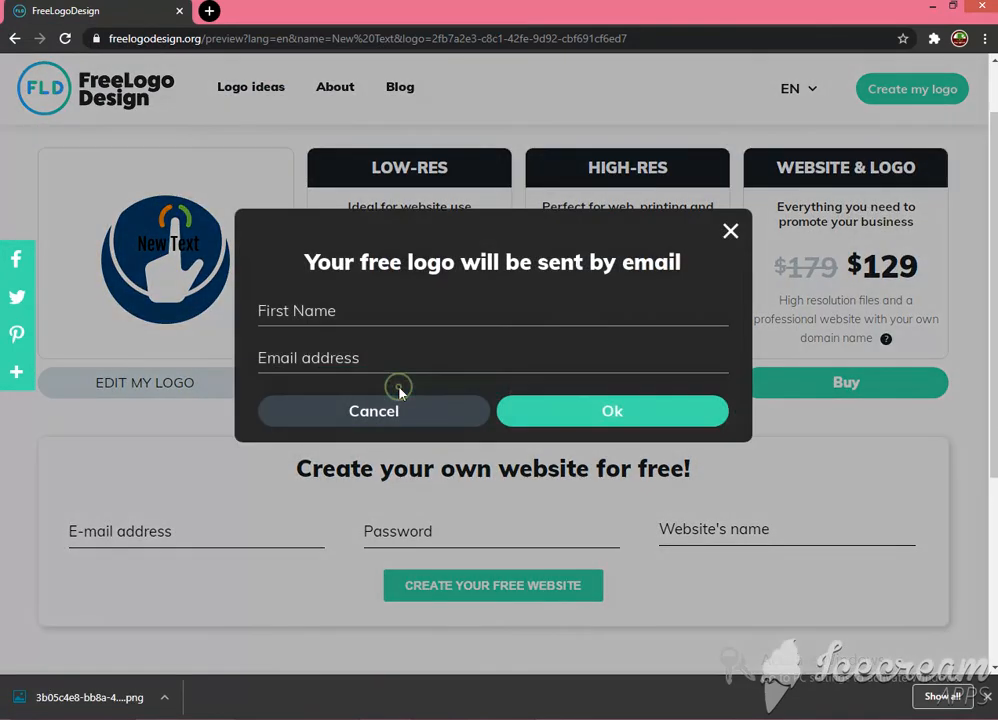